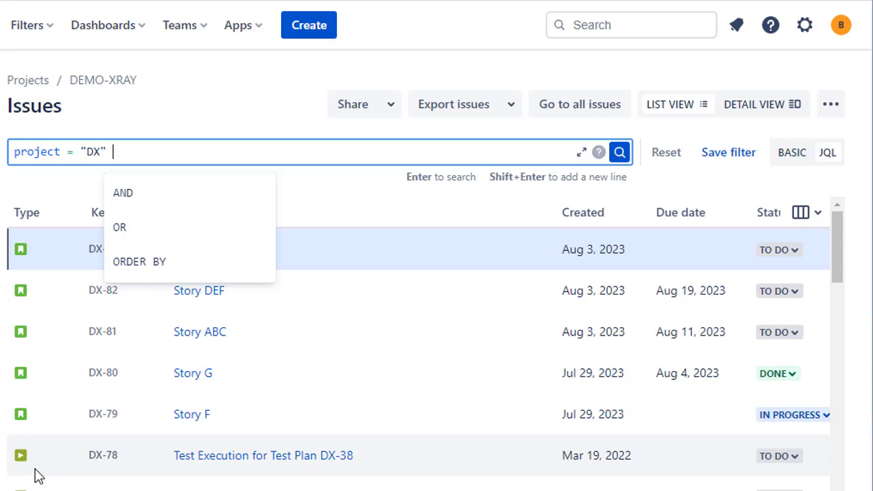
# Extend the JQL query with and createdDate > 2023-7-03 and run the search.
pyautogui.write('an')
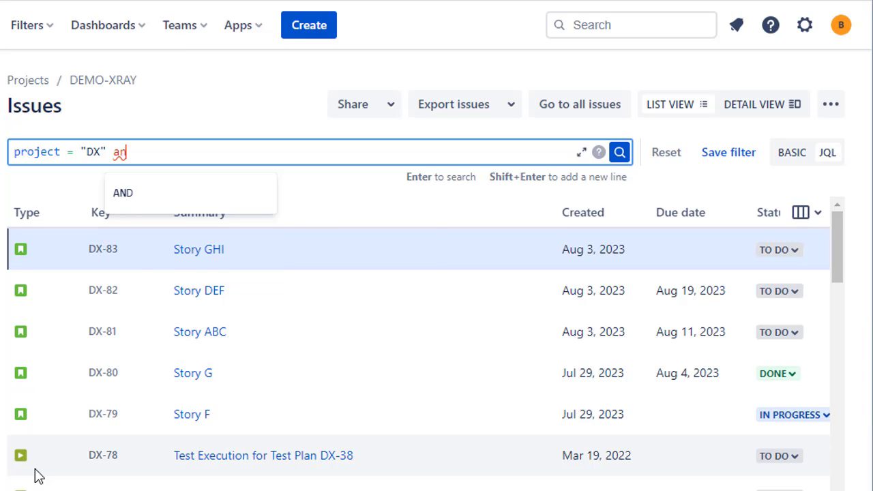
pyautogui.write('d cre')
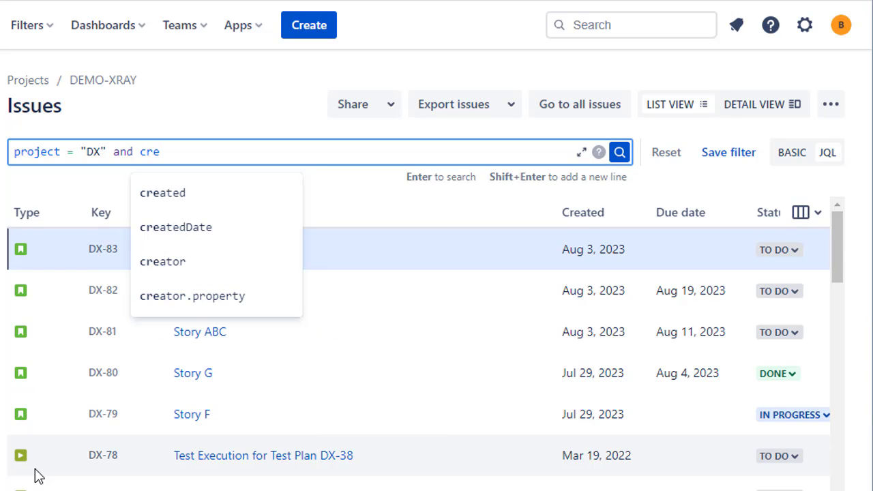
pyautogui.press('Down')
pyautogui.press('Return')
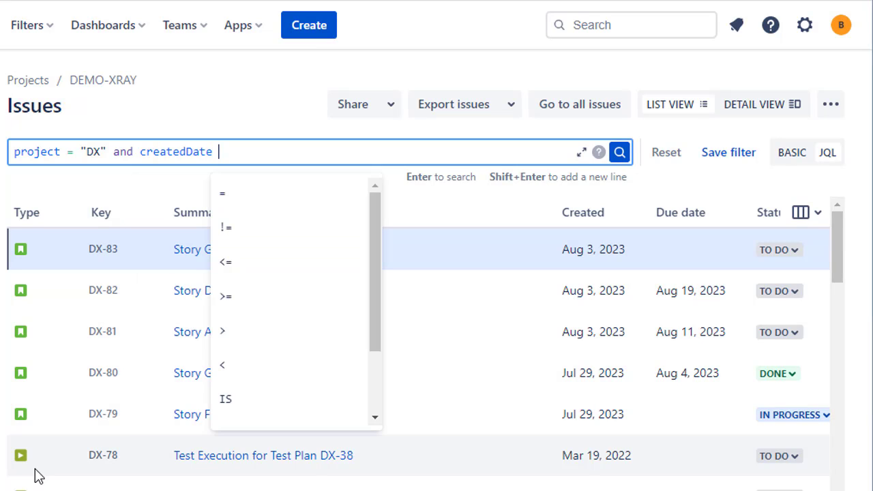
pyautogui.write('> 202')
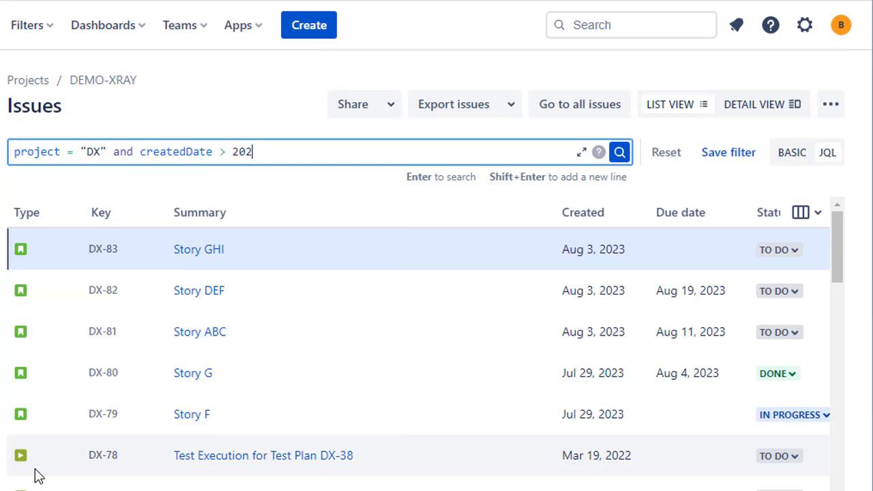
pyautogui.write('3-07')
pyautogui.write('-03')
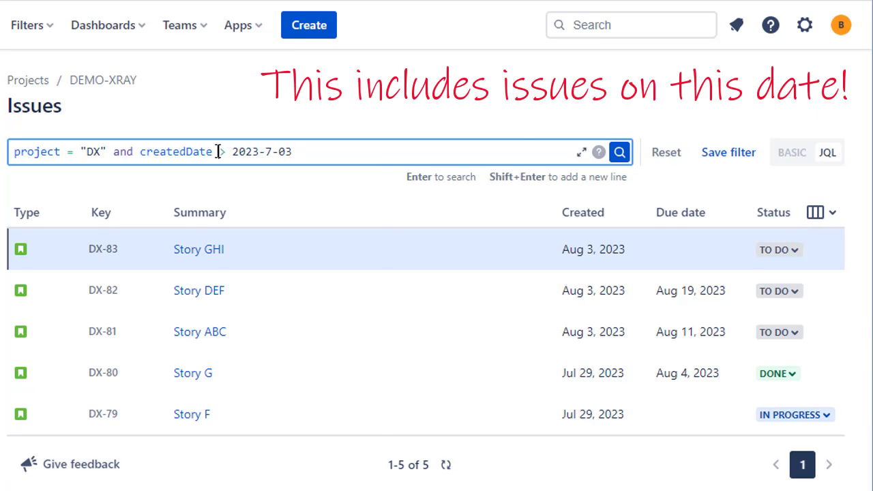
pyautogui.doubleClick(221, 152)
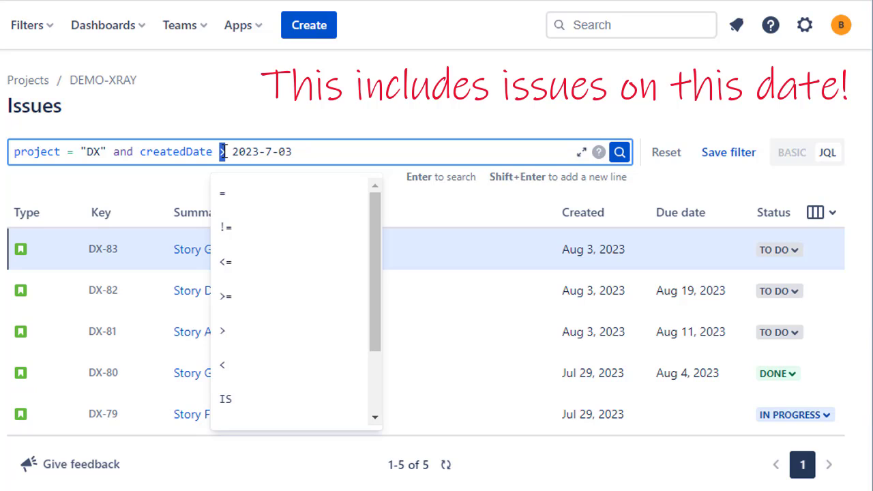
pyautogui.doubleClick(283, 151)
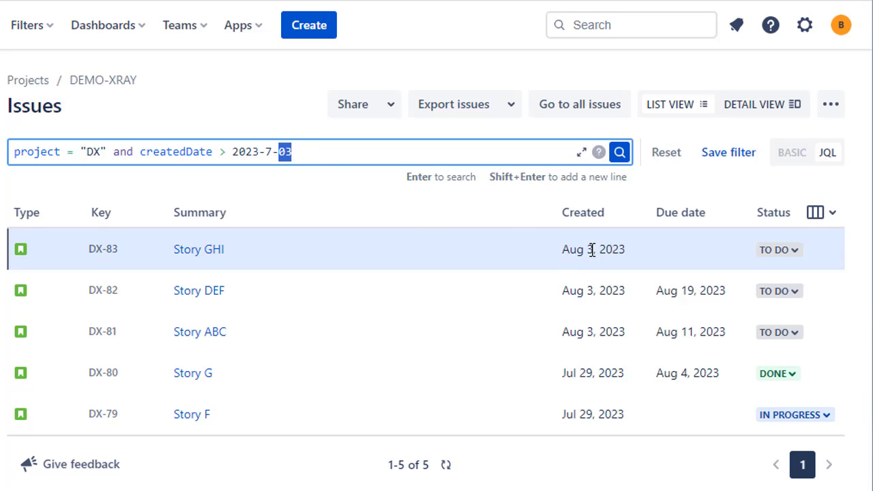
pyautogui.click(303, 158)
pyautogui.doubleClick(282, 152)
# Turn the start date in the query into the quoted date and time "2023-7-03 00:00".
pyautogui.click(300, 151)
pyautogui.press('Left')
pyautogui.press('Left')
pyautogui.press('Left')
pyautogui.press('Left')
pyautogui.press('Left')
pyautogui.press('Left')
pyautogui.press('Left')
pyautogui.press('Left')
pyautogui.press('Left')
pyautogui.press('Left')
pyautogui.write('"')
pyautogui.press('Right')
pyautogui.press('Right')
pyautogui.press('Right')
pyautogui.press('Right')
pyautogui.press('Right')
pyautogui.press('Right')
pyautogui.press('Right')
pyautogui.press('Right')
pyautogui.press('Right')
pyautogui.write('00')
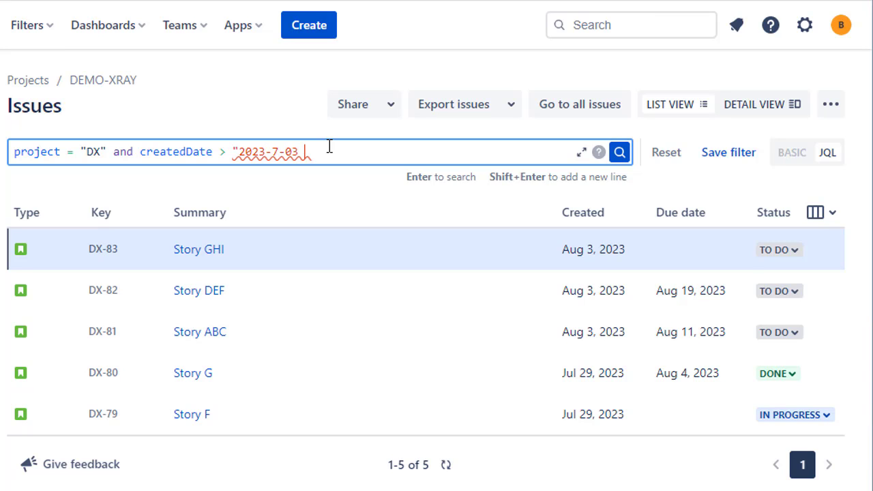
pyautogui.write(':00')
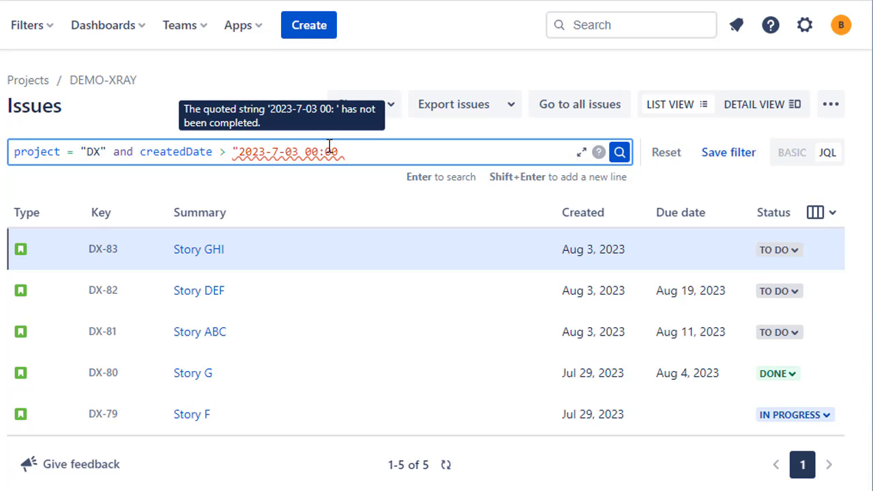
pyautogui.write('"')
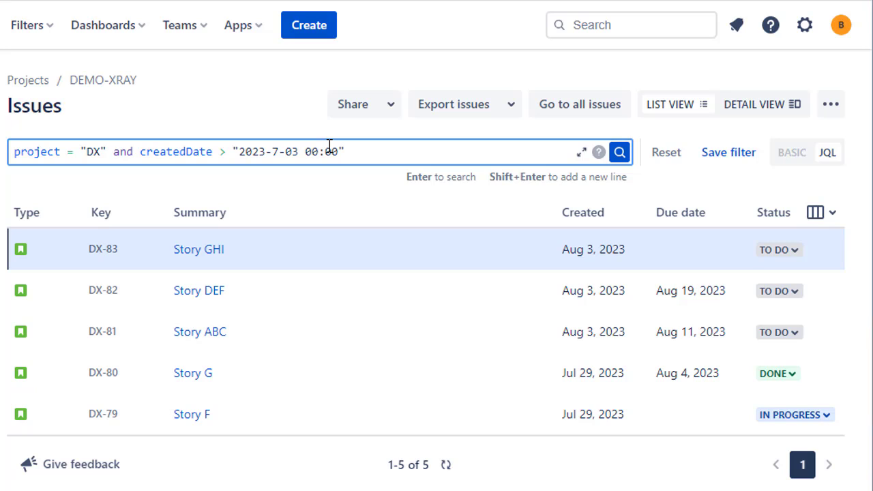
pyautogui.doubleClick(191, 151)
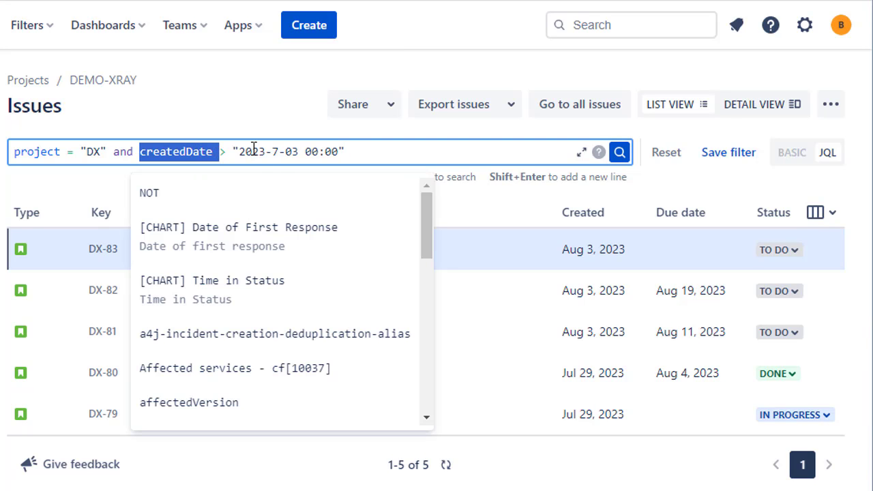
pyautogui.moveTo(245, 151); pyautogui.dragTo(339, 151)
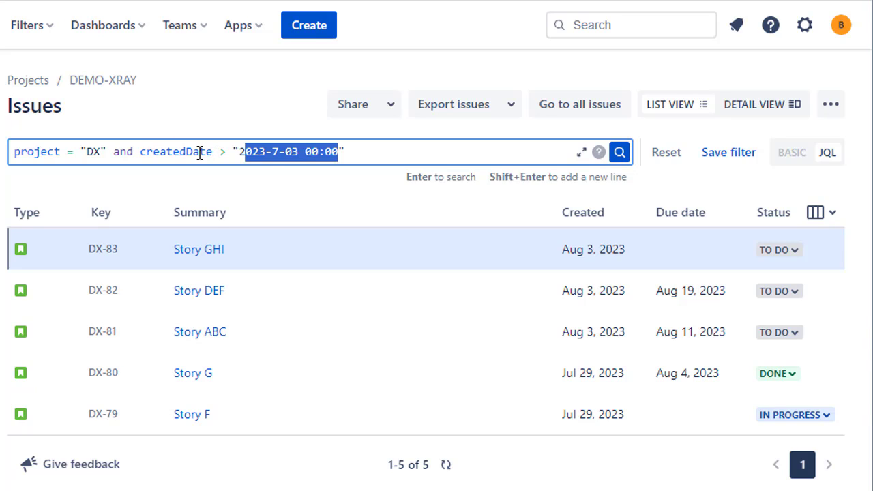
pyautogui.click(252, 151)
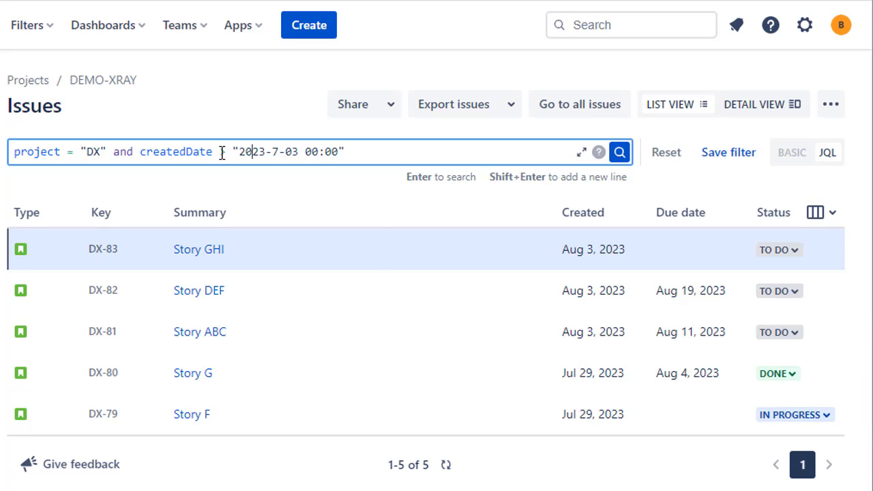
pyautogui.click(221, 152)
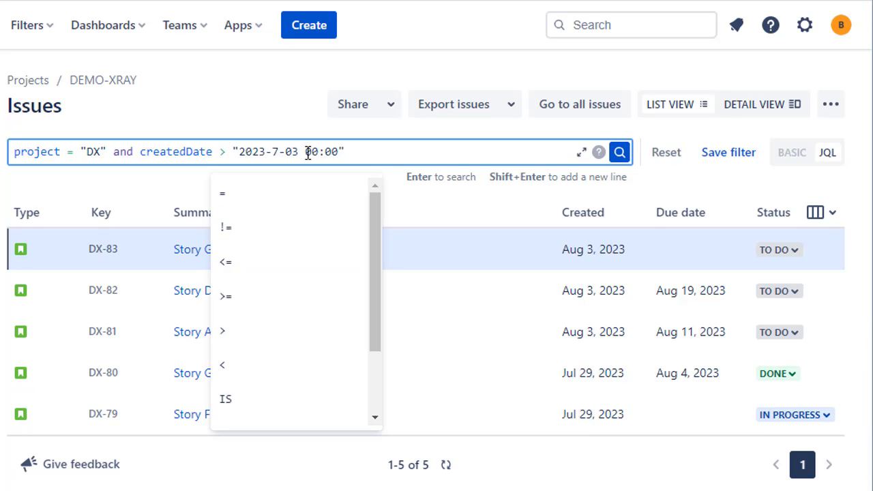
# Append the end condition and createdDate < 2023-08-03 to the query and run the search.
pyautogui.click(368, 150)
pyautogui.write('and cre')
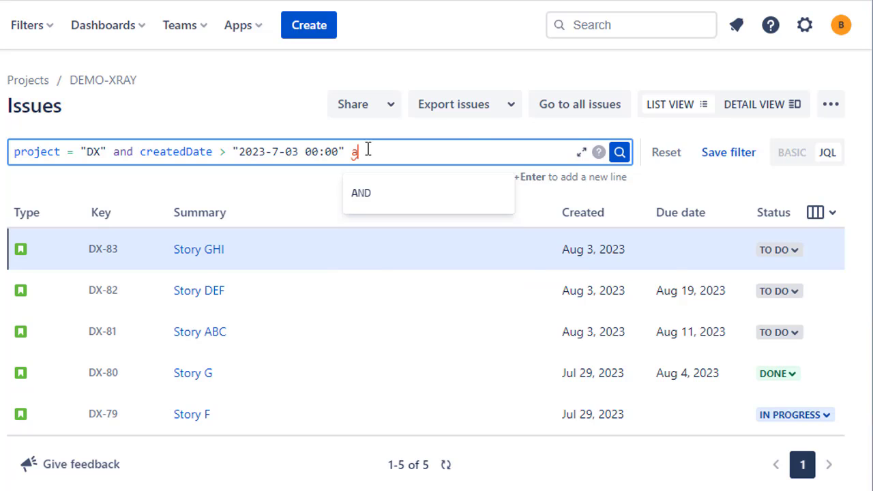
pyautogui.press('Down')
pyautogui.press('Down')
pyautogui.press('Return')
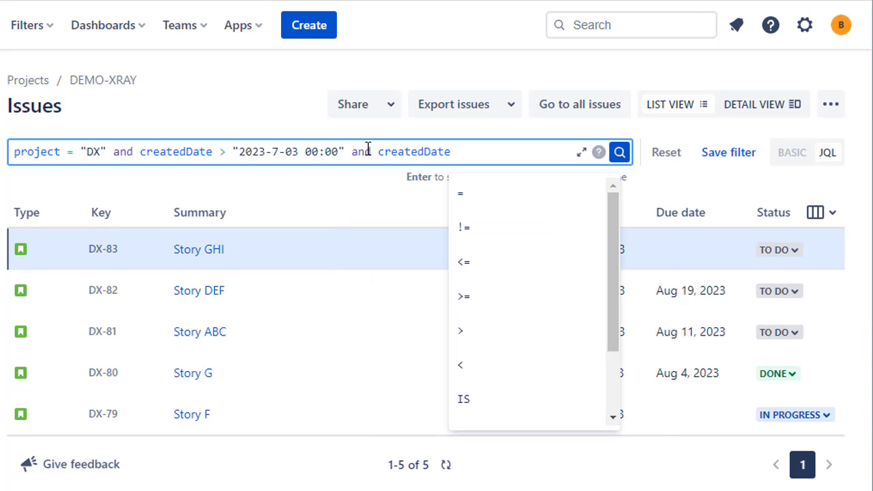
pyautogui.write('< 202')
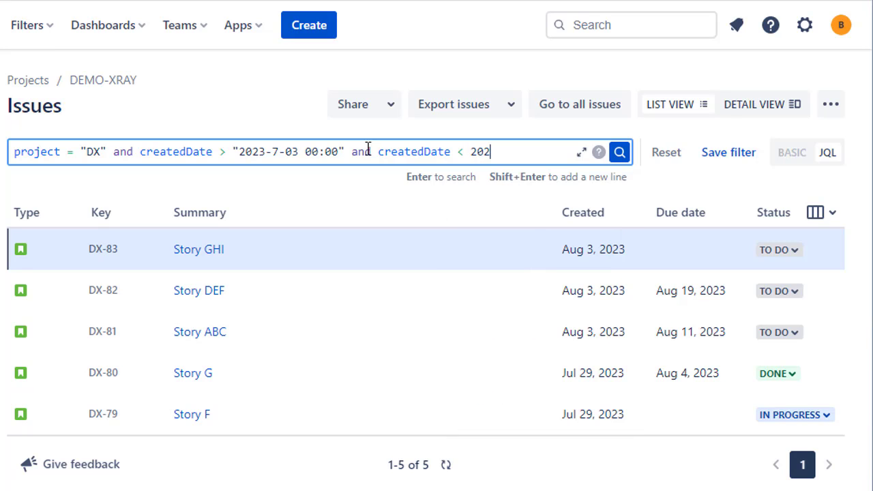
pyautogui.write('3-08-03')
pyautogui.press('Return')
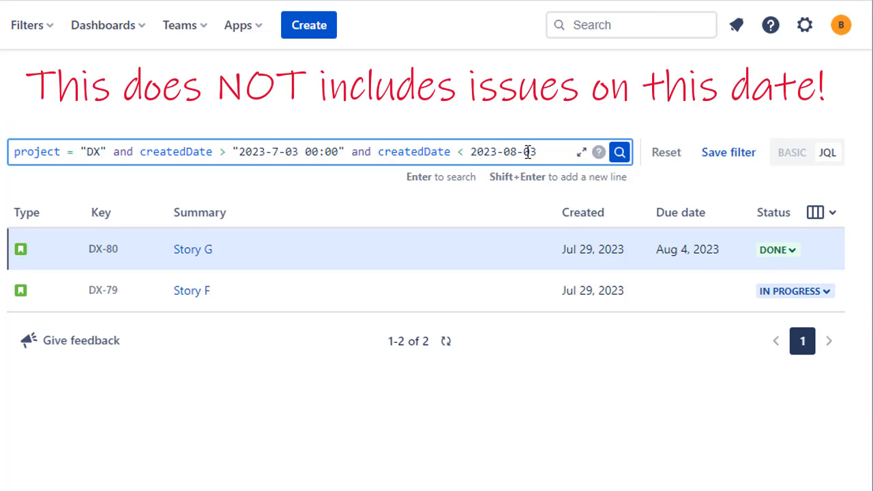
pyautogui.moveTo(537, 152); pyautogui.dragTo(469, 152)
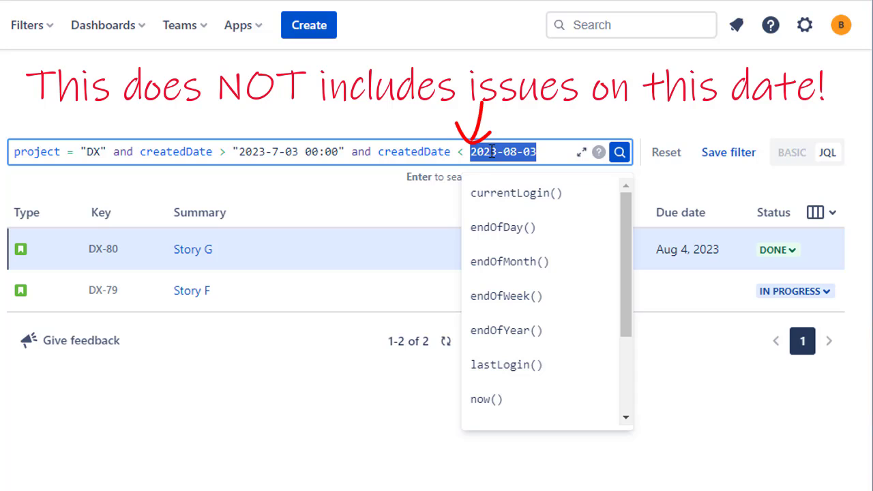
pyautogui.click(538, 155)
pyautogui.press('Left')
pyautogui.press('Left')
pyautogui.press('Left')
pyautogui.press('Left')
pyautogui.press('Left')
pyautogui.press('Left')
pyautogui.press('Left')
pyautogui.press('Left')
pyautogui.write('"')
pyautogui.press('Right')
pyautogui.press('Right')
pyautogui.press('Right')
pyautogui.press('Right')
pyautogui.press('Right')
pyautogui.press('Right')
pyautogui.press('Right')
pyautogui.press('Right')
pyautogui.press('Right')
pyautogui.press('Right')
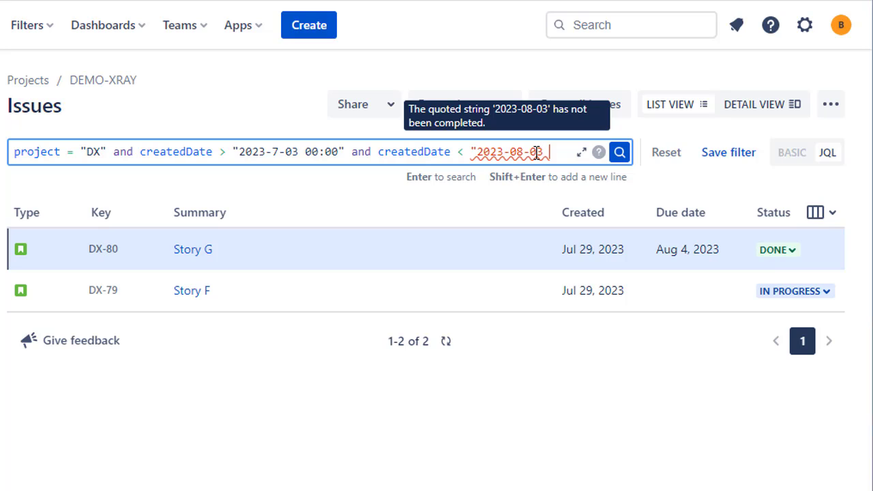
pyautogui.write('00:00"')
pyautogui.press('Return')
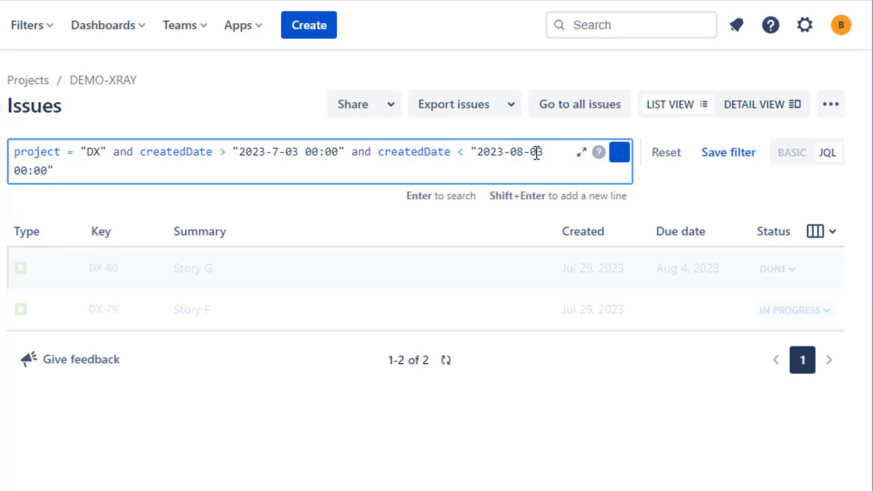
pyautogui.moveTo(524, 151); pyautogui.dragTo(545, 154)
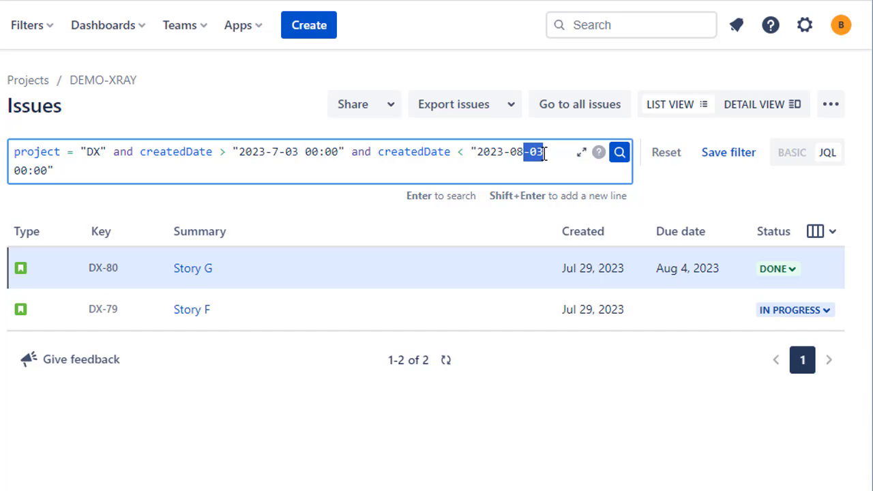
pyautogui.moveTo(271, 152); pyautogui.dragTo(291, 153)
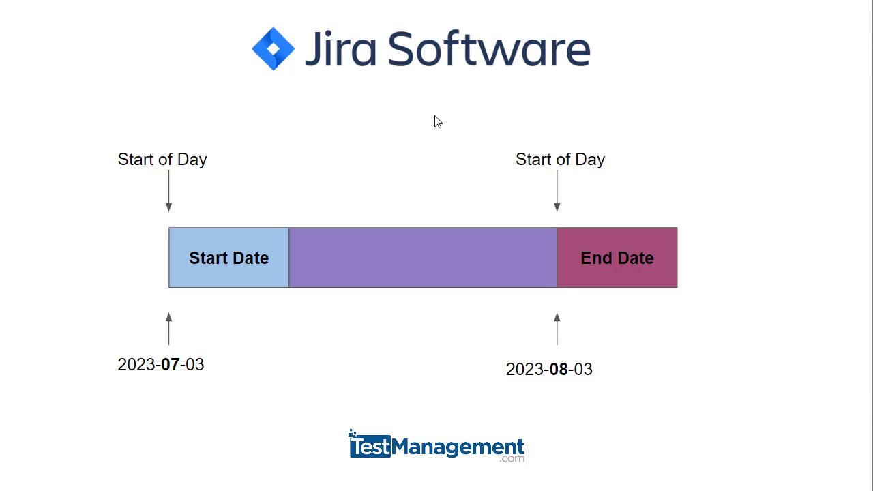
pyautogui.press('Right')
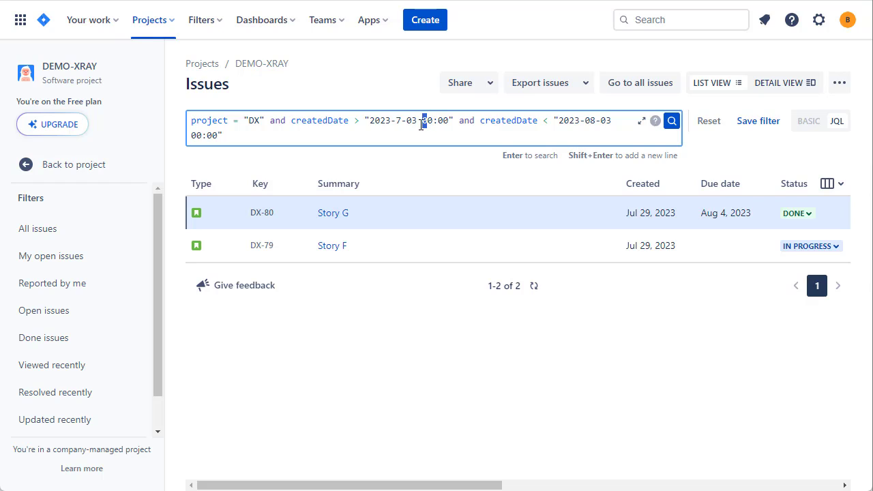
pyautogui.moveTo(423, 123); pyautogui.dragTo(450, 123)
pyautogui.moveTo(544, 120); pyautogui.dragTo(557, 118)
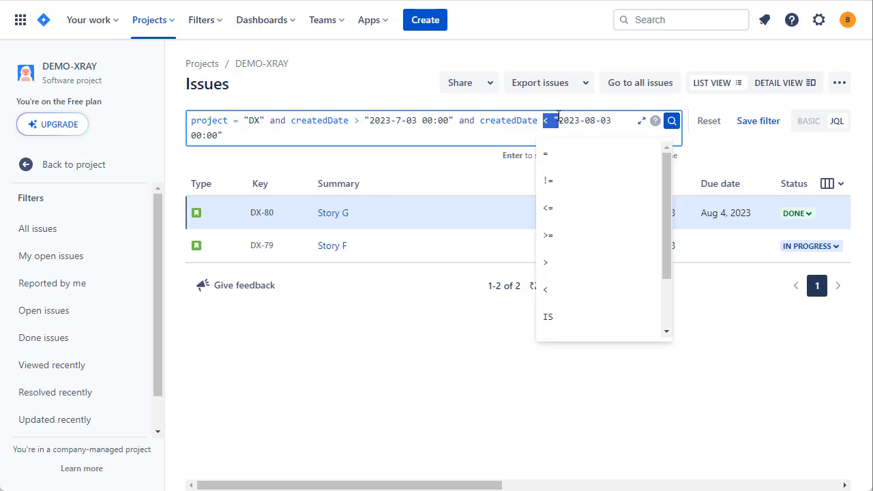
pyautogui.moveTo(559, 120); pyautogui.dragTo(583, 122)
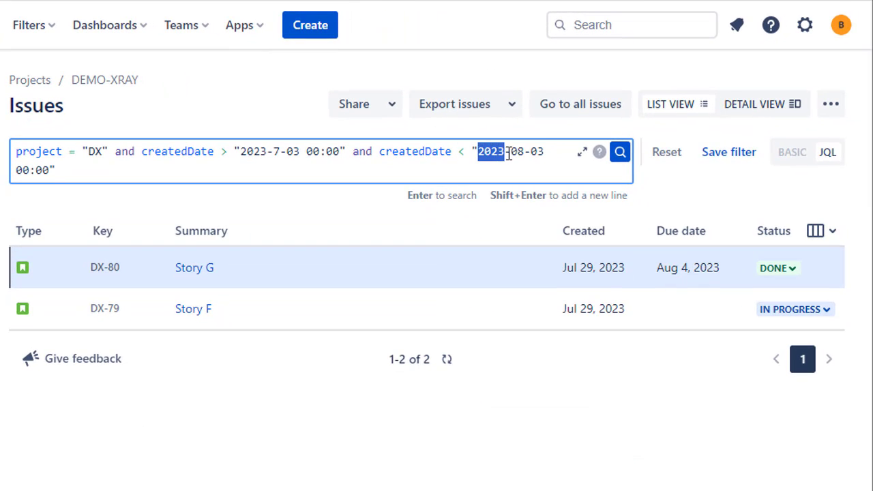
pyautogui.moveTo(508, 154); pyautogui.dragTo(372, 168)
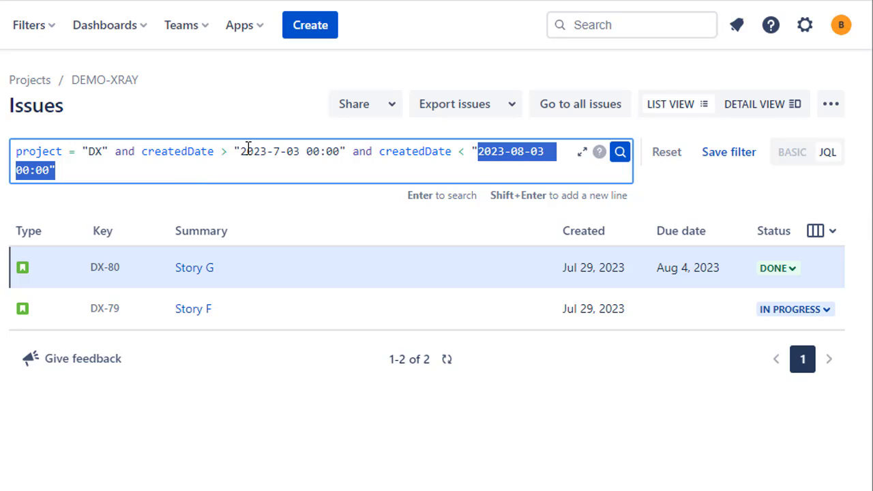
# Replace everything after createdDate > with the relative date -7d and run the search.
pyautogui.moveTo(236, 150); pyautogui.dragTo(239, 167)
pyautogui.press('BackSpace')
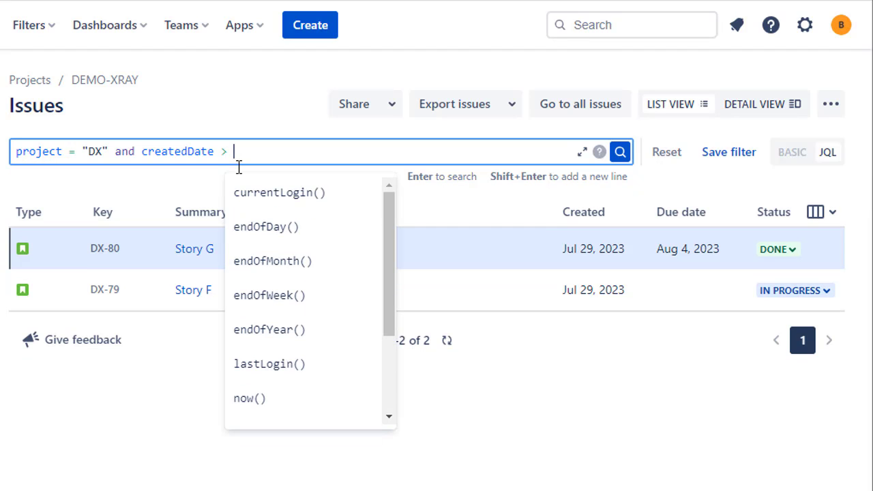
pyautogui.write('-7d')
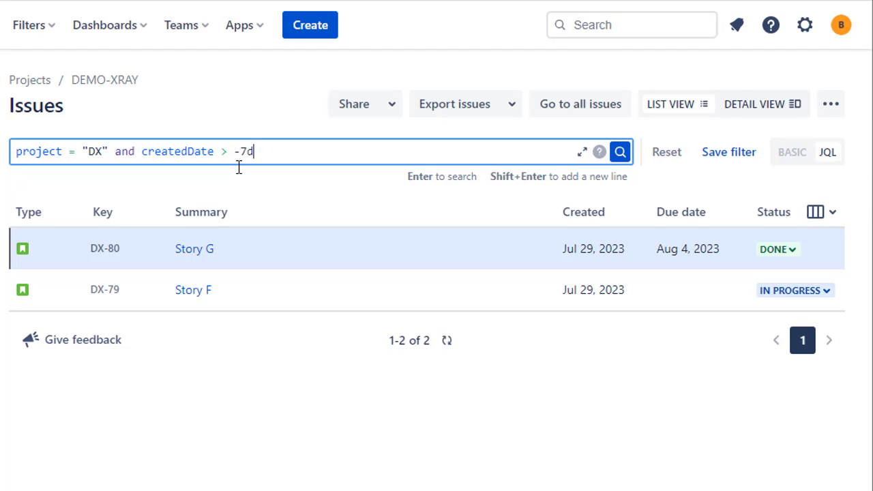
pyautogui.press('Return')
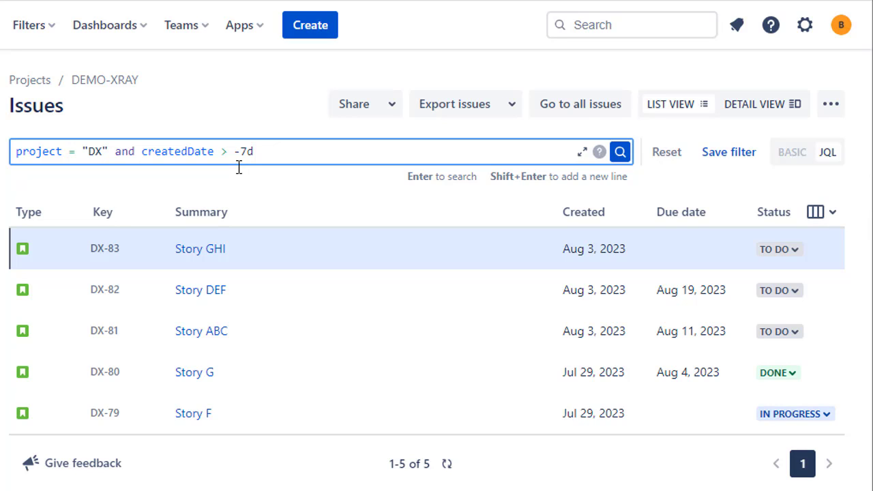
# Remove the minus sign so the condition reads createdDate > 7d, and run the search.
pyautogui.press('Left')
pyautogui.press('Left')
pyautogui.press('Left')
pyautogui.hotkey('shift', 'Right')
pyautogui.hotkey('shift', 'Right')
pyautogui.hotkey('shift', 'Right')
pyautogui.click(238, 167)
pyautogui.press('BackSpace')
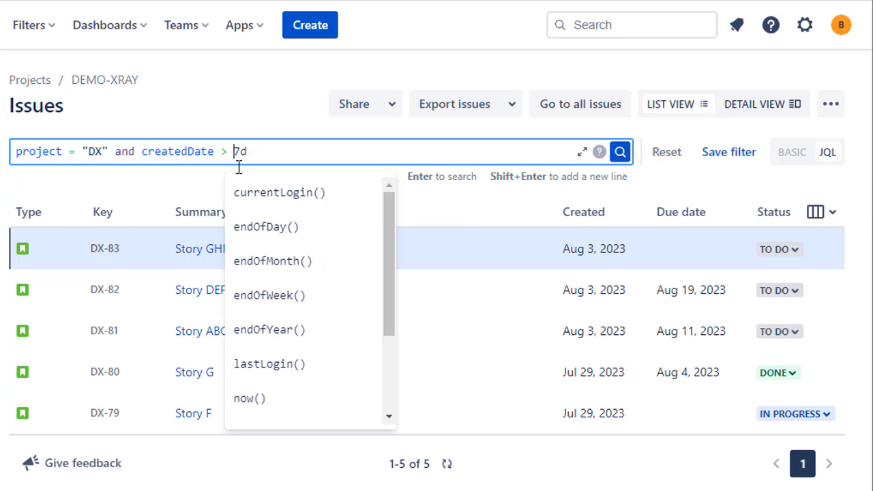
pyautogui.press('Return')
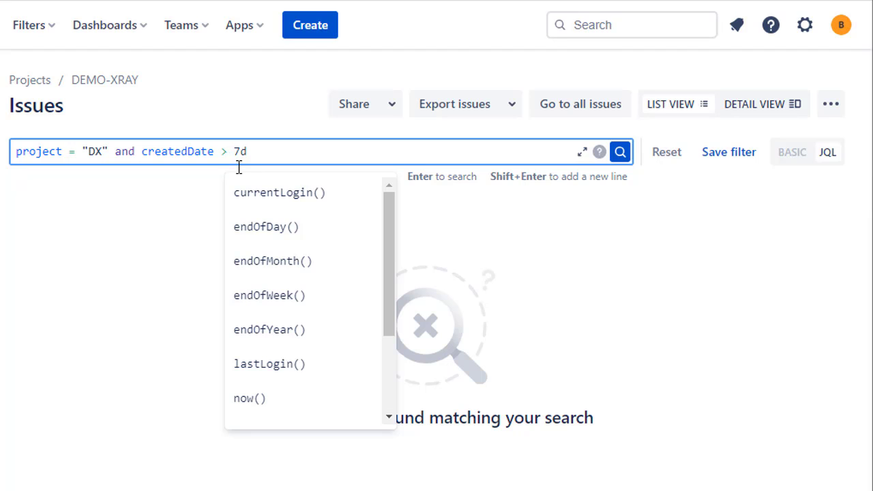
# Replace the createdDate field with dueDate, keeping > 7d, run the search and dismiss the suggestions.
pyautogui.doubleClick(199, 151)
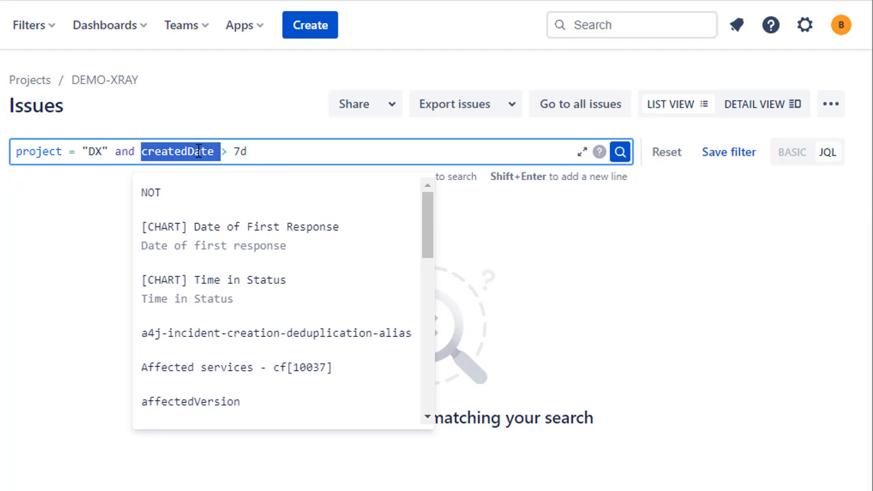
pyautogui.write('dueDate')
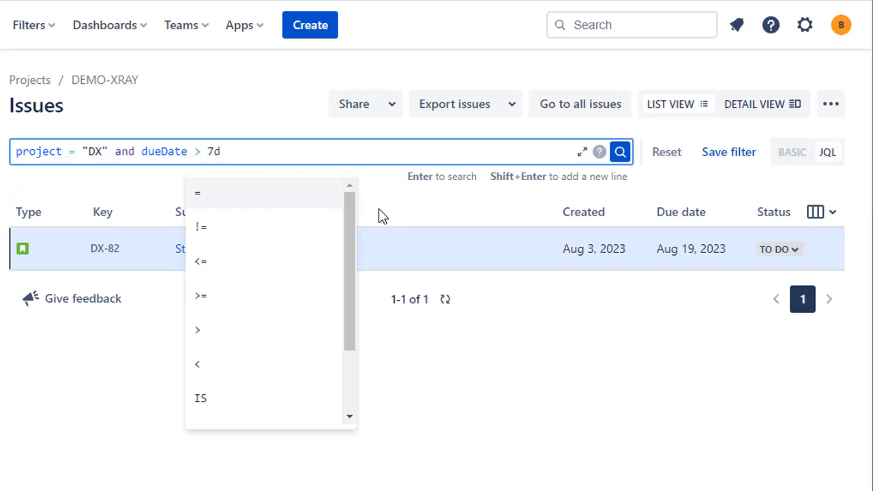
pyautogui.click(381, 217)
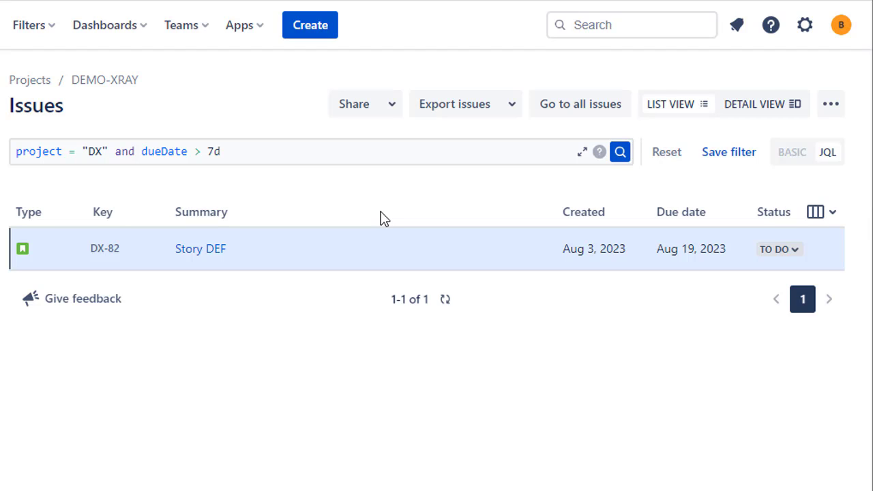
# Replace the relative value 7d with 1w so the condition reads dueDate > 1w, and run the search.
pyautogui.click(216, 152)
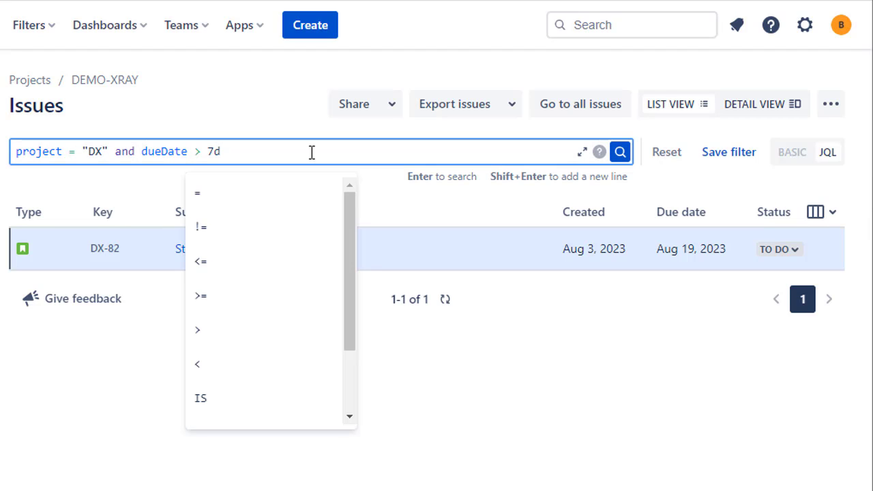
pyautogui.click(311, 151)
pyautogui.press('BackSpace')
pyautogui.press('BackSpace')
pyautogui.write('1w')
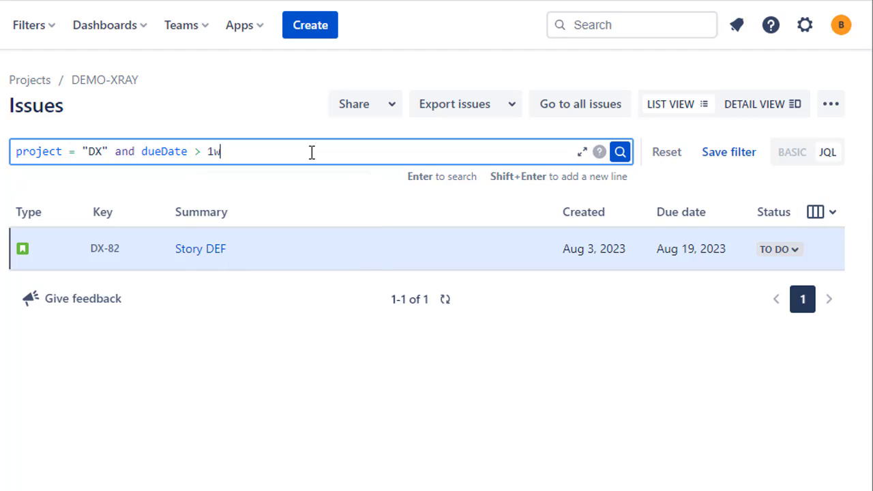
pyautogui.press('Return')
# Try the value 1f in the dueDate condition, run the search and highlight the valid period formats in the message.
pyautogui.press('BackSpace')
pyautogui.press('BackSpace')
pyautogui.write('1f')
pyautogui.press('Return')
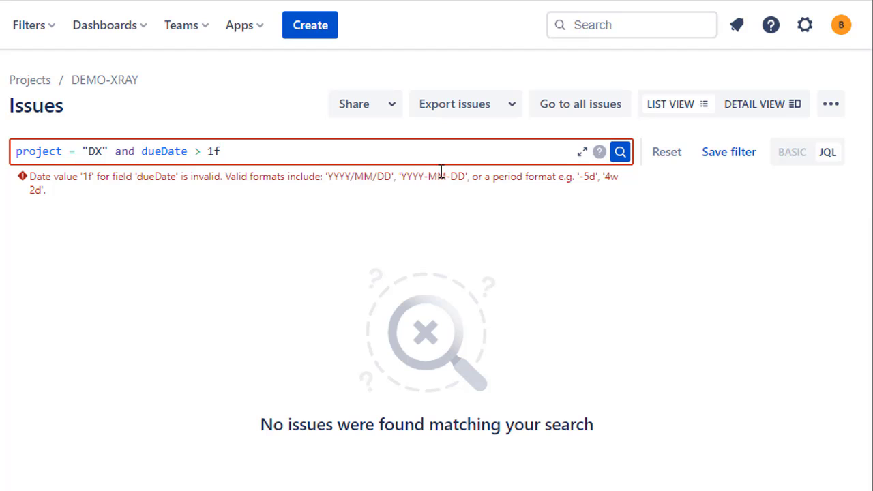
pyautogui.moveTo(438, 176); pyautogui.dragTo(285, 201)
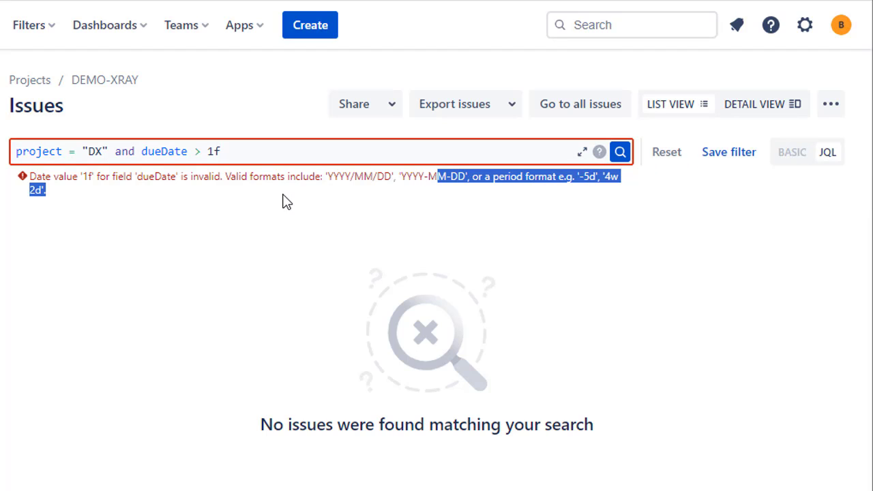
# Correct the due date value back to 1w and rerun the search.
pyautogui.click(247, 145)
pyautogui.press('BackSpace')
pyautogui.write('w')
pyautogui.press('Return')
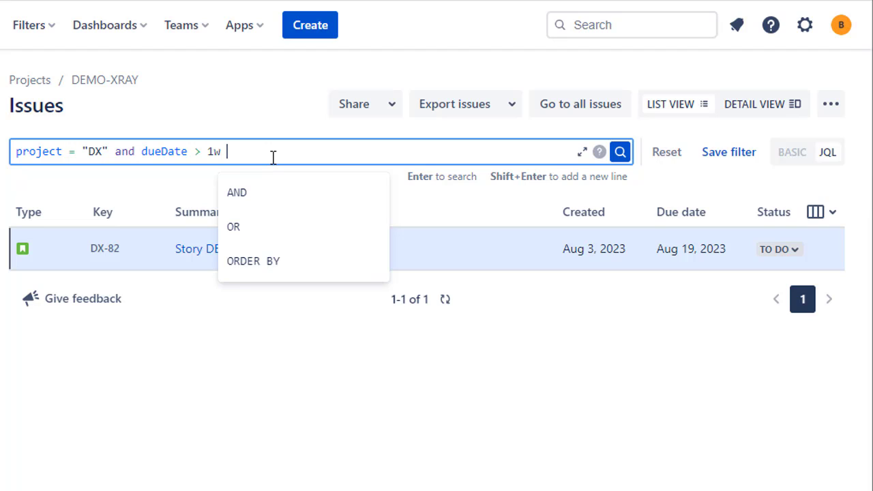
# Replace 1w with now(), append the condition and duedate < 2w, and run the search.
pyautogui.press('Left')
pyautogui.press('Left')
pyautogui.press('Left')
pyautogui.press('Left')
pyautogui.press('Left')
pyautogui.press('Right')
pyautogui.press('Right')
pyautogui.press('Right')
pyautogui.press('Right')
pyautogui.press('BackSpace')
pyautogui.press('BackSpace')
pyautogui.write('now() and due')
pyautogui.press('Down')
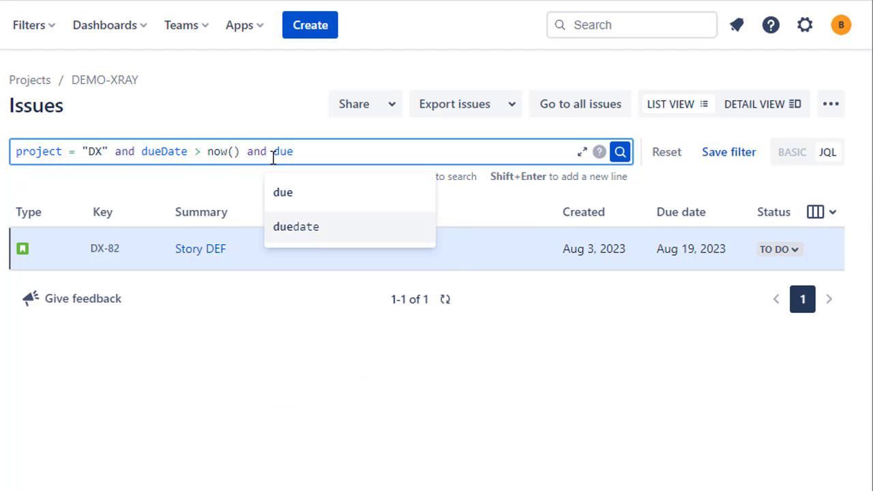
pyautogui.press('Return')
pyautogui.write('< 2w')
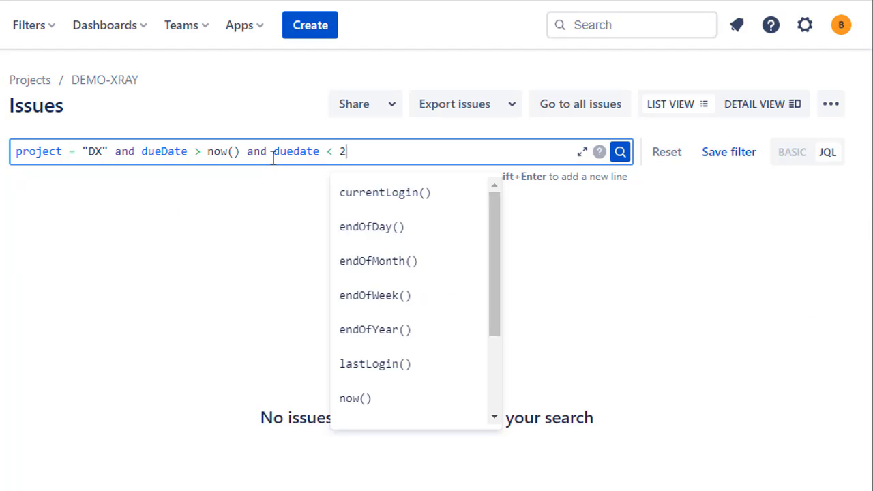
pyautogui.press('Return')
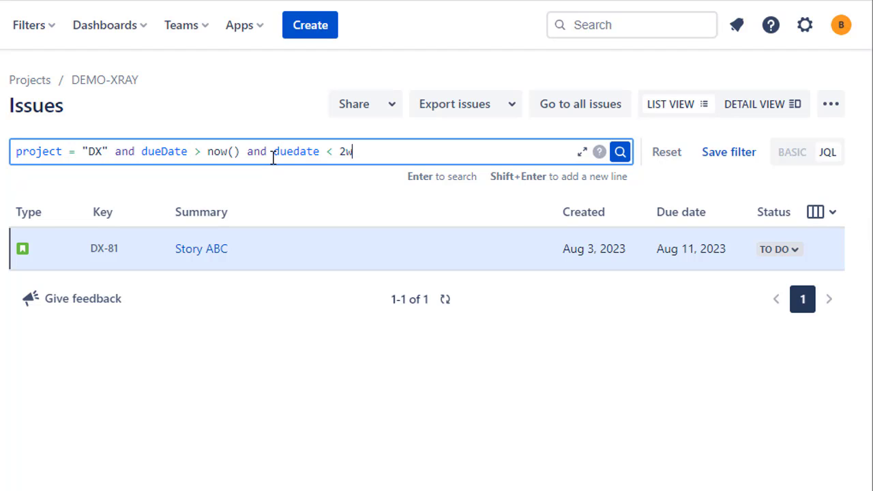
# Remove the dueDate > now() condition so only duedate < 2w remains, run the search and dismiss the suggestions.
pyautogui.click(272, 151)
pyautogui.press('Left')
pyautogui.press('Left')
pyautogui.press('Left')
pyautogui.press('Left')
pyautogui.click(273, 151)
pyautogui.hotkey('ctrl', 'shift', 'Left')
pyautogui.hotkey('ctrl', 'shift', 'Left')
pyautogui.hotkey('ctrl', 'shift', 'Left')
pyautogui.hotkey('ctrl', 'shift', 'Left')
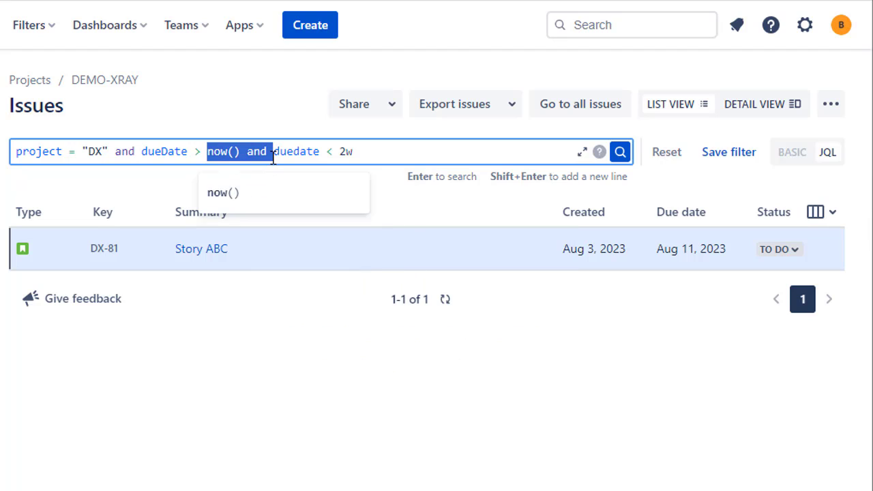
pyautogui.press('BackSpace')
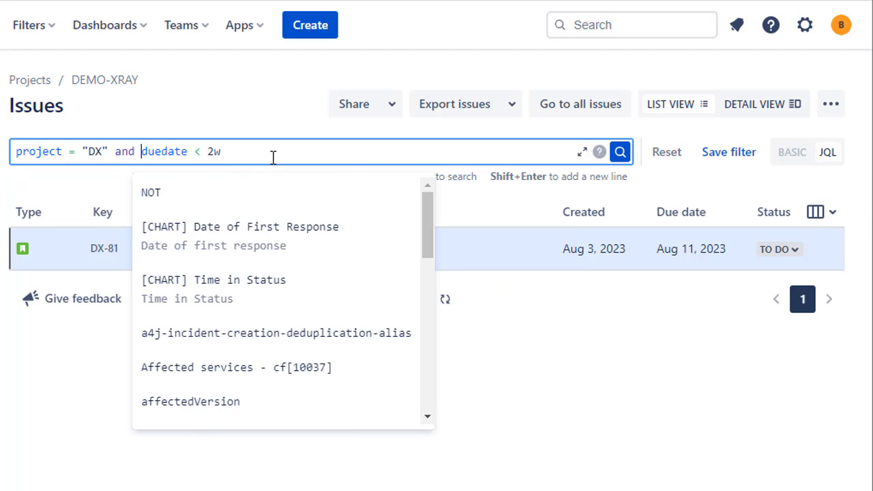
pyautogui.press('Return')
pyautogui.click(273, 152)
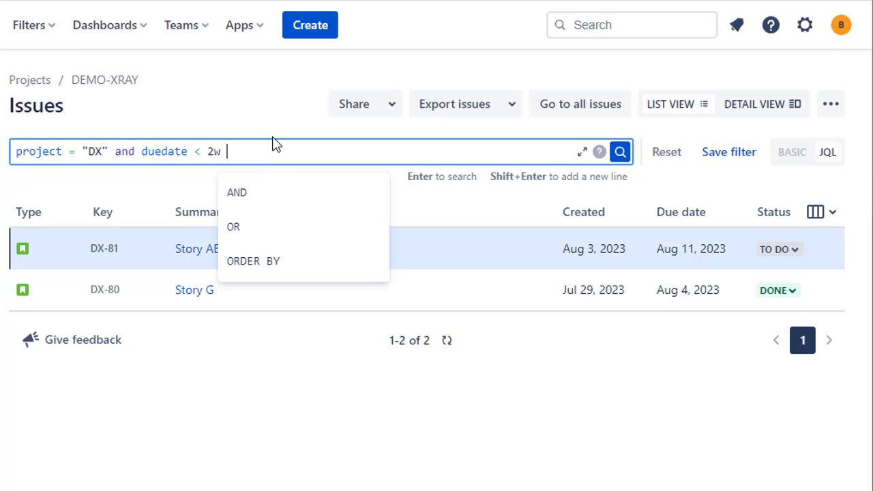
pyautogui.click(272, 137)
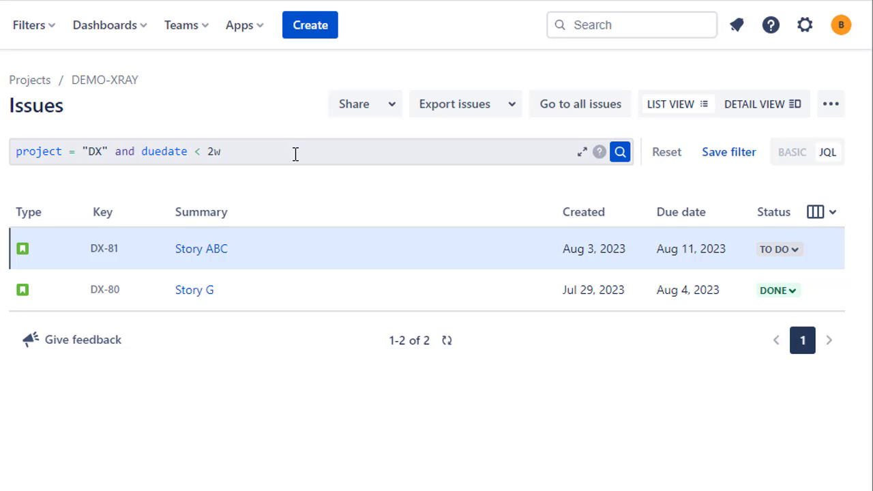
# Undo the removal of the dueDate > now() condition and highlight that condition in the query.
pyautogui.hotkey('ctrl', 'z')
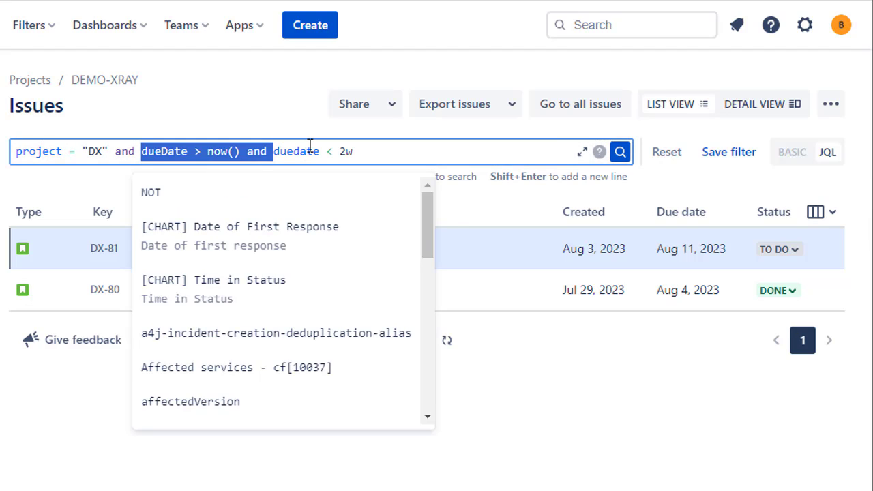
pyautogui.click(308, 151)
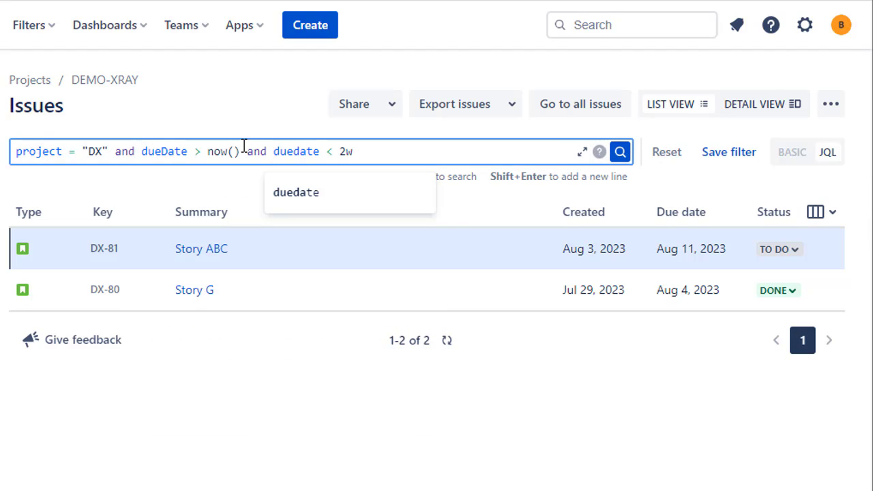
pyautogui.moveTo(241, 151); pyautogui.dragTo(206, 156)
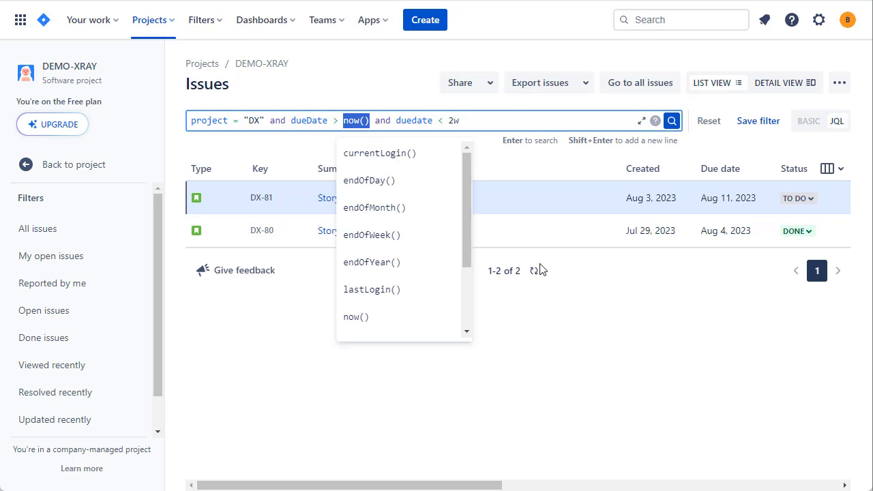
pyautogui.click(512, 120)
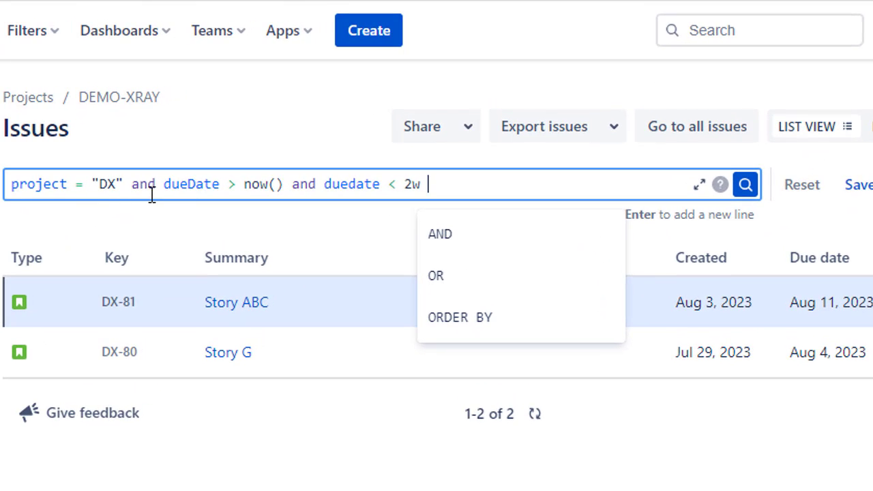
pyautogui.moveTo(164, 186); pyautogui.dragTo(285, 185)
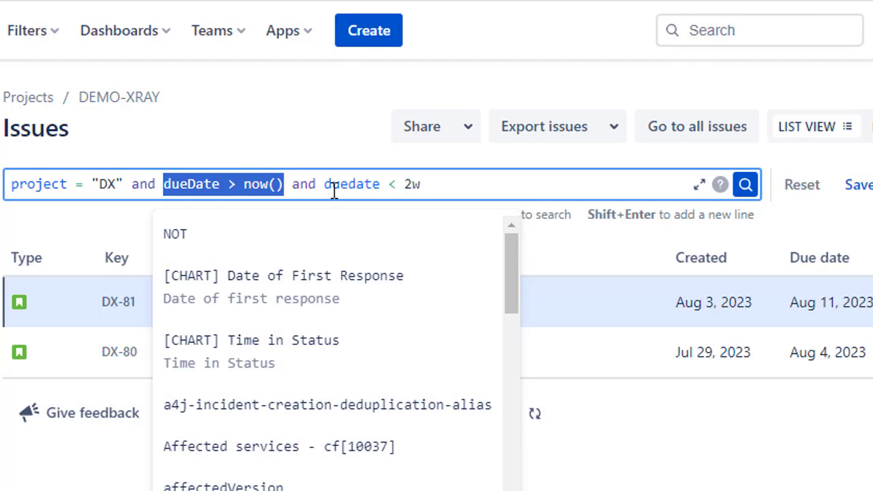
# Replace 2w with the endOfWeek() function in the second due date condition and run the search.
pyautogui.moveTo(395, 185); pyautogui.dragTo(575, 179)
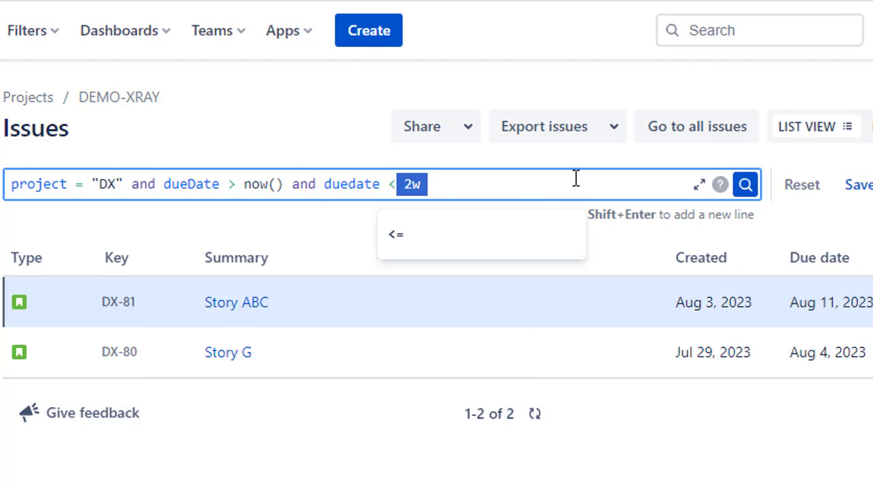
pyautogui.write('end')
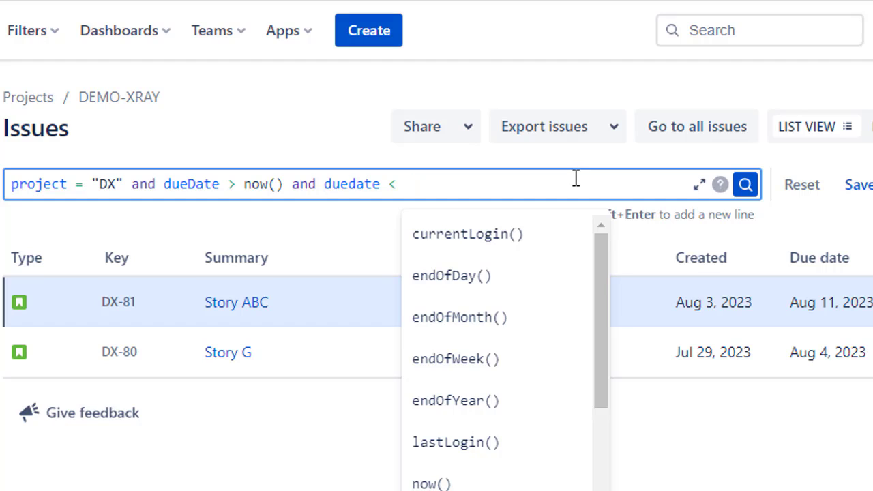
pyautogui.press('Down')
pyautogui.press('Down')
pyautogui.press('Return')
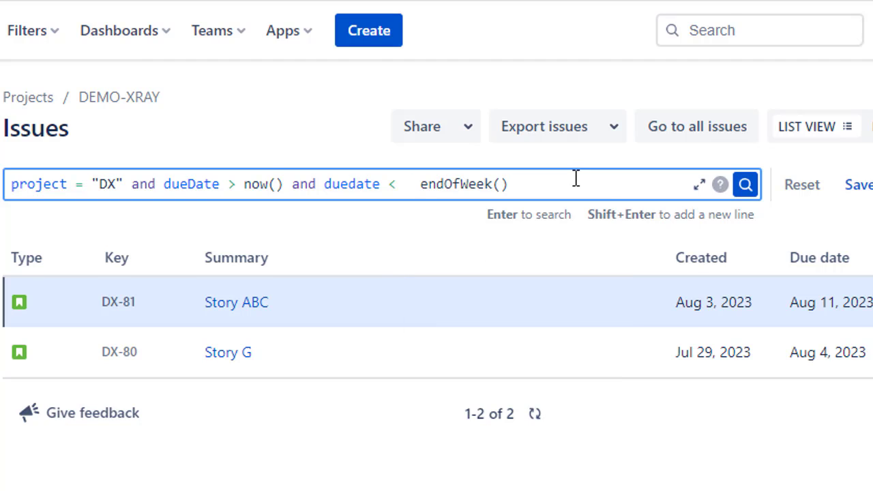
pyautogui.press('Return')
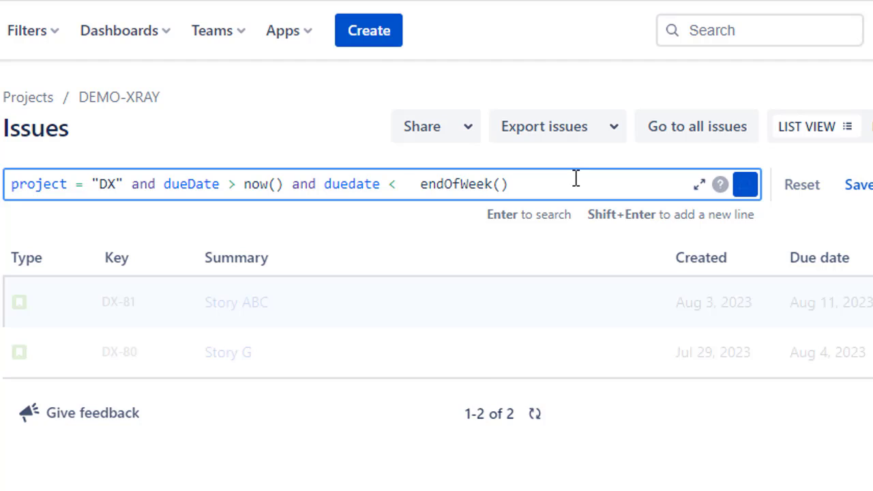
# Add the offset 3w inside the endOfWeek() parentheses, run the search and open the system calendar to check the dates.
pyautogui.press('Left')
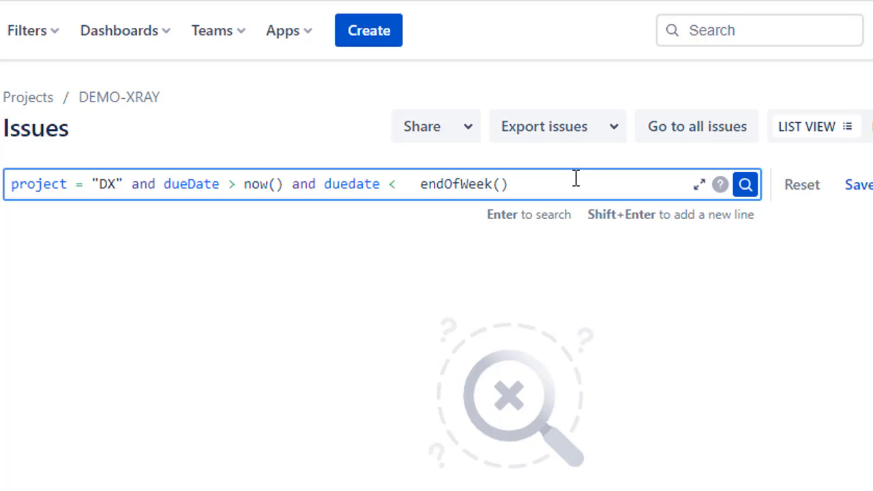
pyautogui.write('3w')
pyautogui.press('Right')
pyautogui.press('Return')
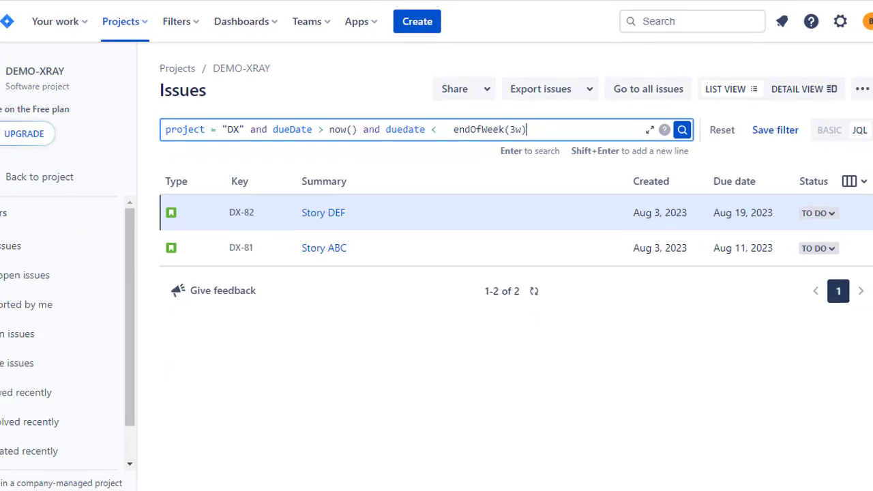
pyautogui.press('super+n')
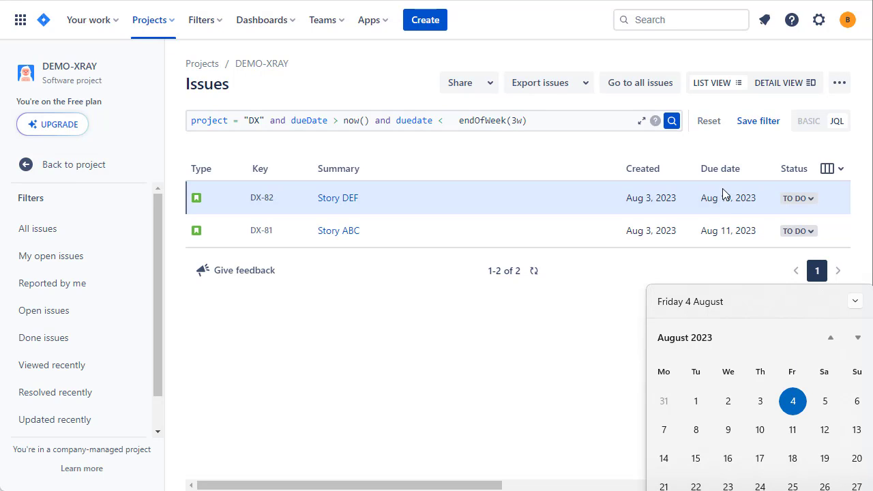
# Reduce endOfWeek(3w) to the plain relative value 3w and run the search.
pyautogui.click(529, 121)
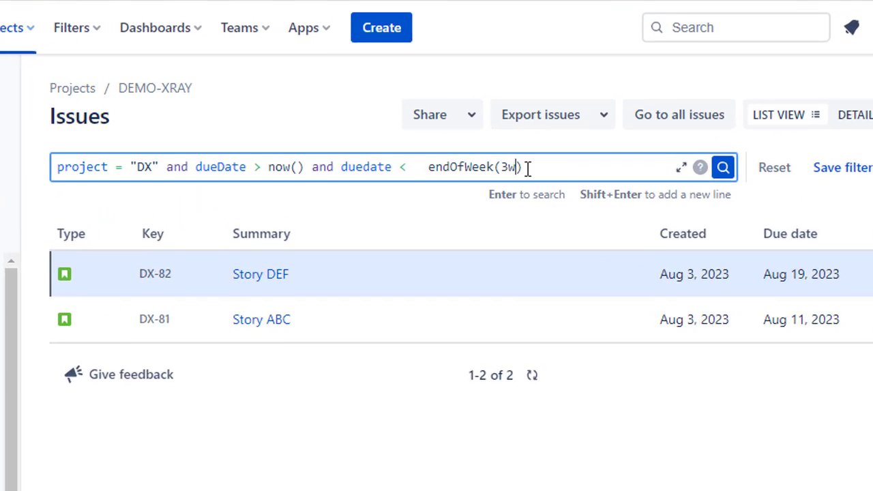
pyautogui.click(501, 167)
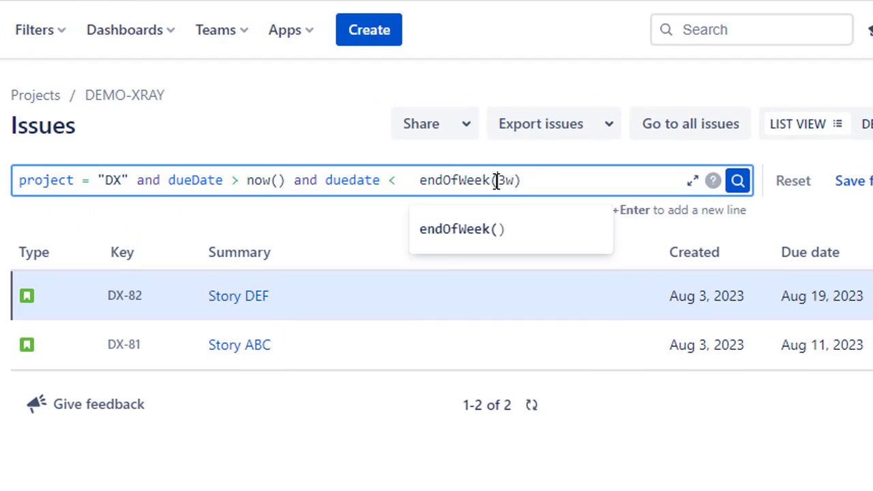
pyautogui.moveTo(496, 180); pyautogui.dragTo(423, 179)
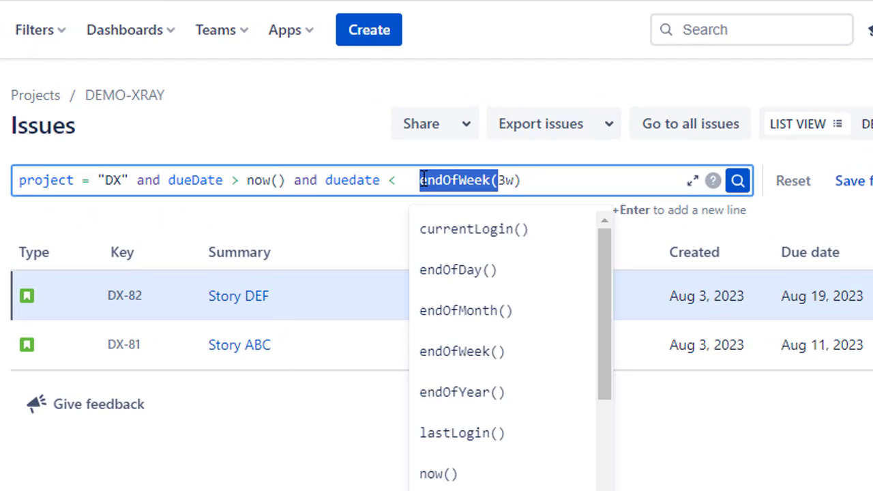
pyautogui.press('BackSpace')
pyautogui.press('Up')
pyautogui.press('End')
pyautogui.press('BackSpace')
pyautogui.press('Return')
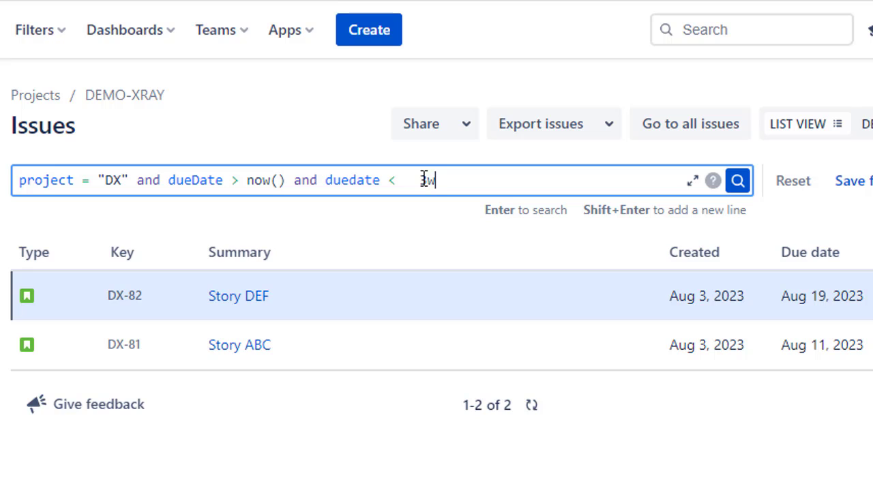
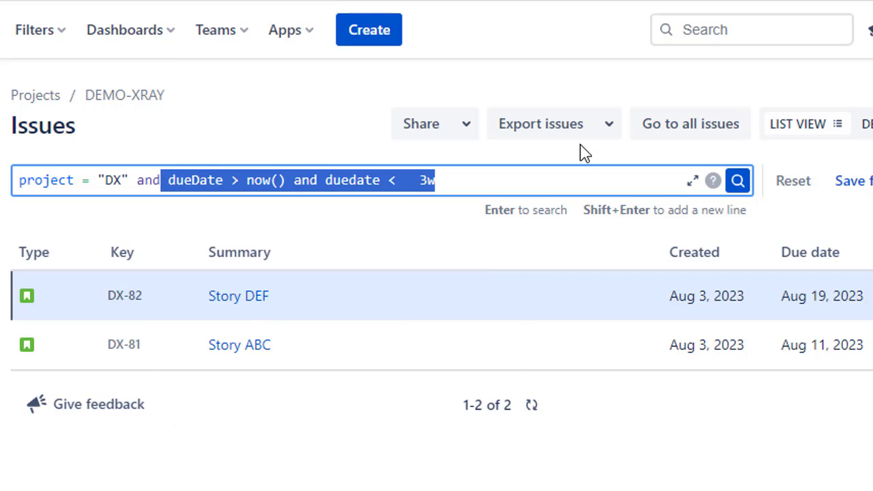
pyautogui.press('Return')
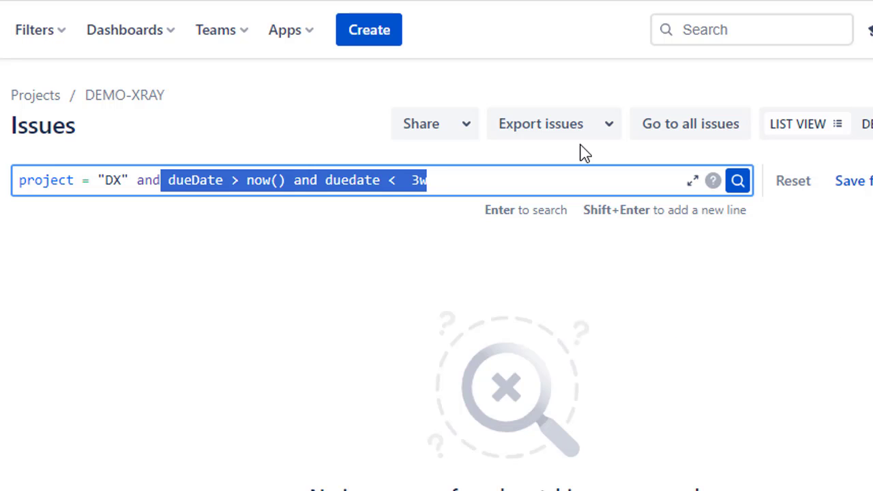
# Replace both due date conditions with status changed to "In Progress" after startOfWeek() and run the search.
pyautogui.press('BackSpace')
pyautogui.write('st')
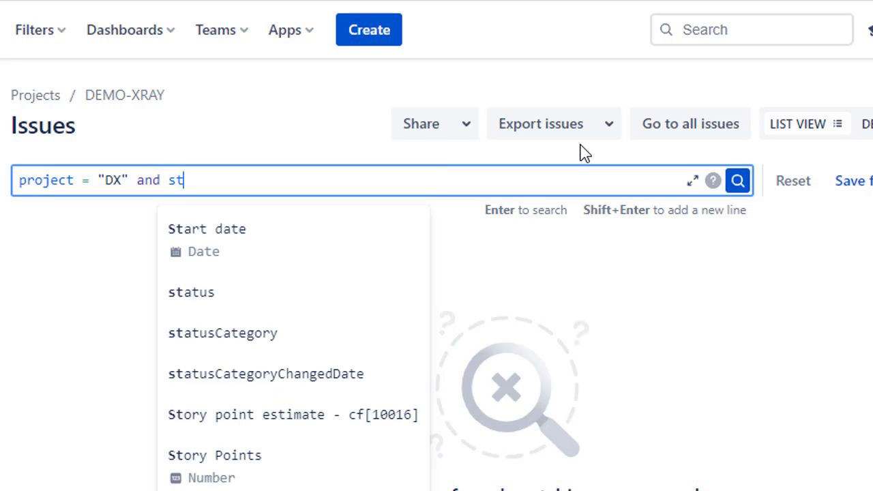
pyautogui.press('Down')
pyautogui.press('Down')
pyautogui.press('Return')
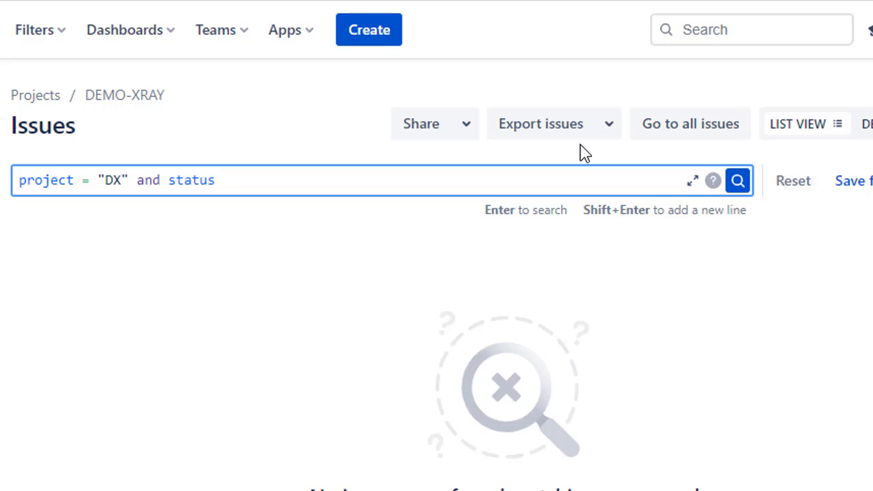
pyautogui.write('change')
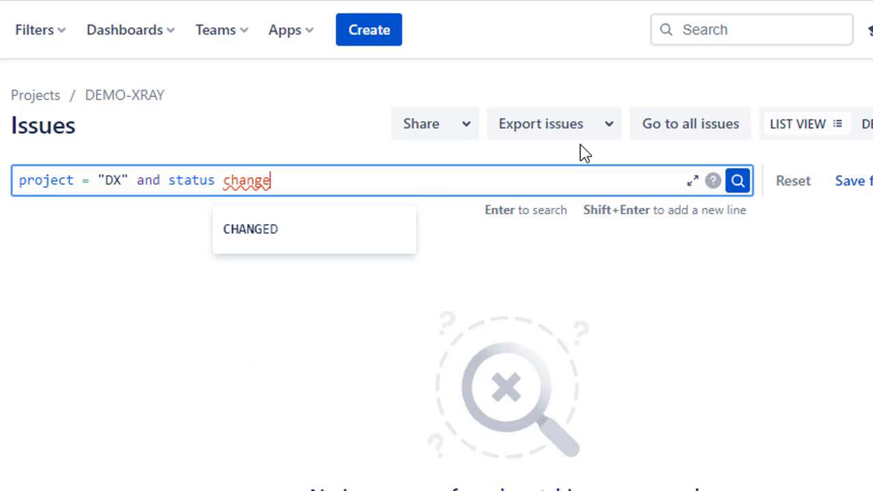
pyautogui.write('d to "I')
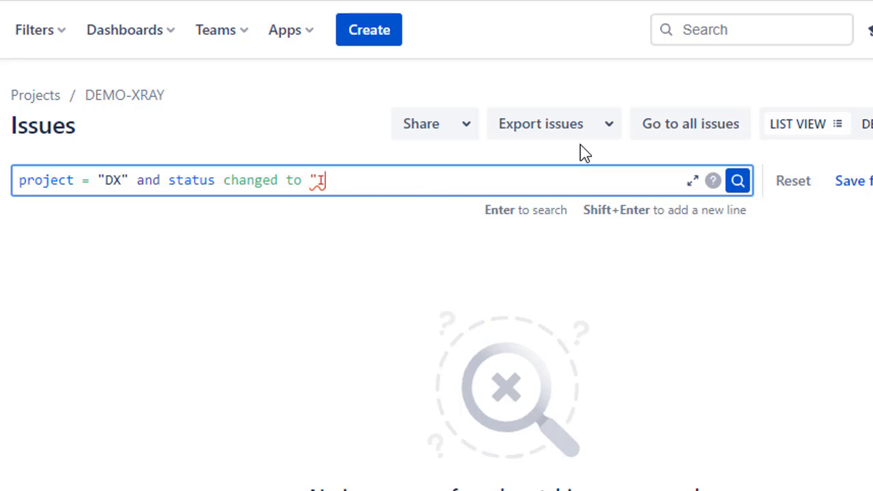
pyautogui.write('n Progress')
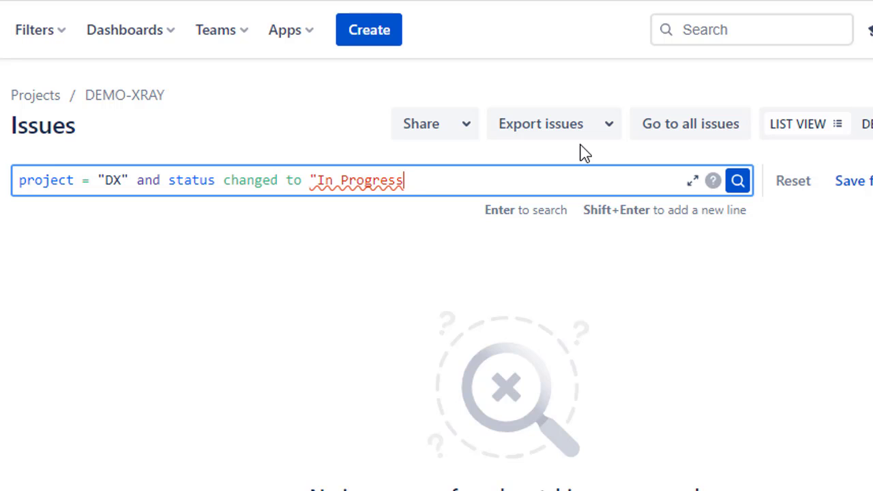
pyautogui.write('" after')
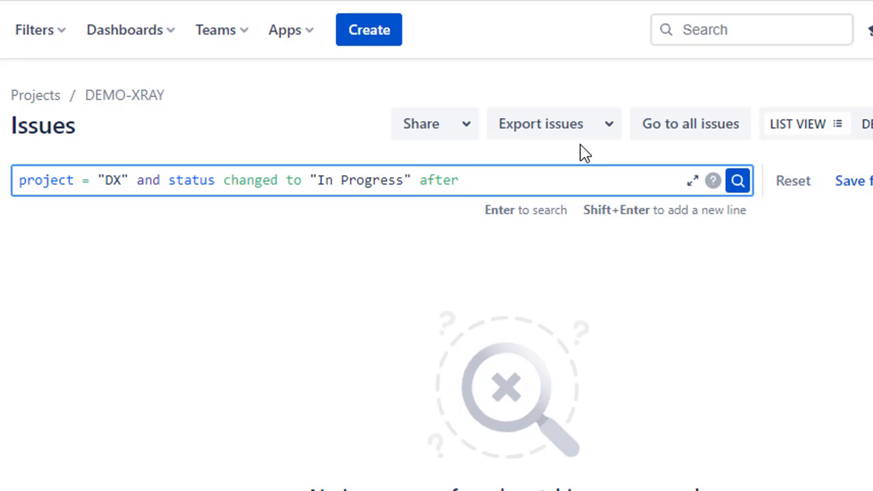
pyautogui.write(' startOfWeek()')
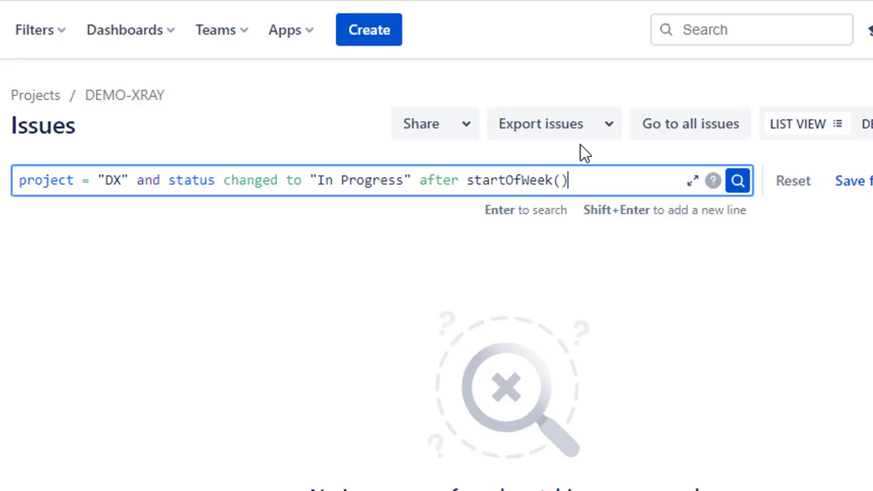
pyautogui.press('Return')
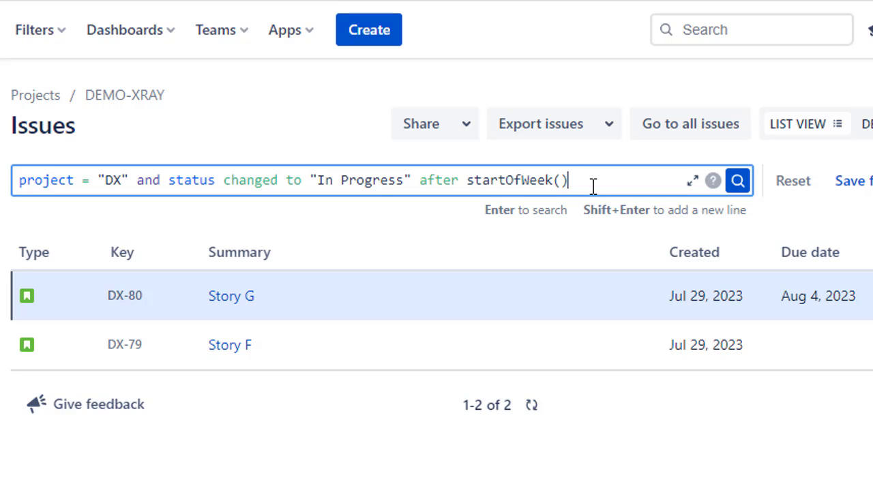
# Rewrite the status condition as changed from "In Progress" to "Done" after startOfWeek(-1w) and run the search.
pyautogui.hotkey('shift', 'Left')
pyautogui.hotkey('shift', 'Left')
pyautogui.hotkey('shift', 'Left')
pyautogui.hotkey('shift', 'Left')
pyautogui.hotkey('shift', 'Left')
pyautogui.hotkey('shift', 'Left')
pyautogui.hotkey('shift', 'Left')
pyautogui.hotkey('shift', 'Left')
pyautogui.hotkey('shift', 'Left')
pyautogui.hotkey('shift', 'Left')
pyautogui.hotkey('shift', 'Left')
pyautogui.hotkey('shift', 'Left')
pyautogui.hotkey('shift', 'Left')
pyautogui.hotkey('shift', 'Left')
pyautogui.hotkey('shift', 'Left')
pyautogui.hotkey('shift', 'Left')
pyautogui.hotkey('shift', 'Left')
pyautogui.hotkey('shift', 'Left')
pyautogui.hotkey('shift', 'Left')
pyautogui.hotkey('shift', 'Left')
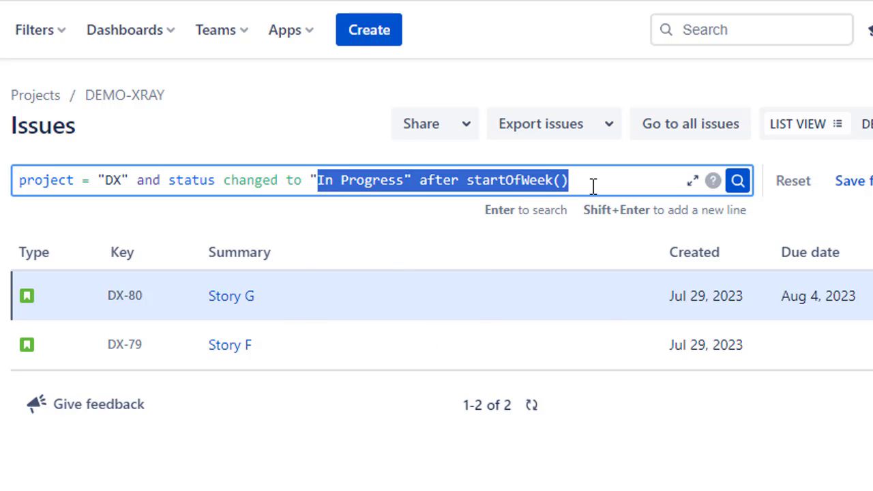
pyautogui.hotkey('shift', 'Left')
pyautogui.hotkey('shift', 'Left')
pyautogui.hotkey('shift', 'Left')
pyautogui.hotkey('shift', 'Left')
pyautogui.write('from ')
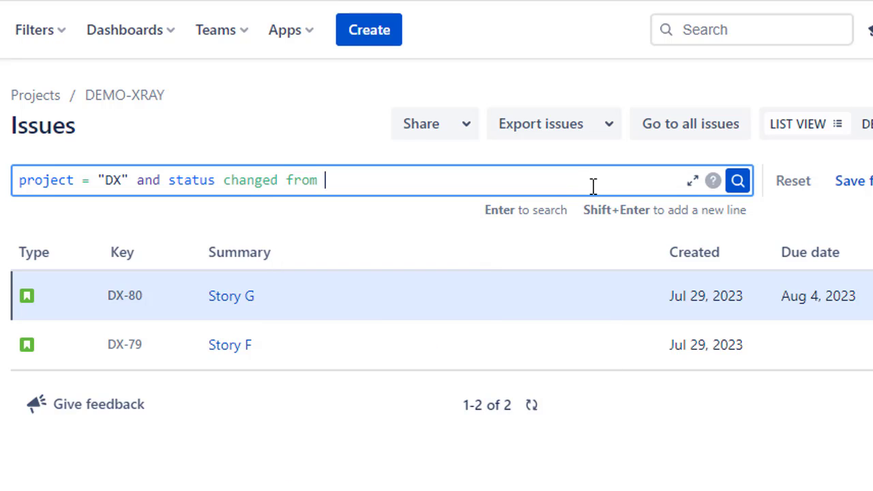
pyautogui.write('"In Progress" t')
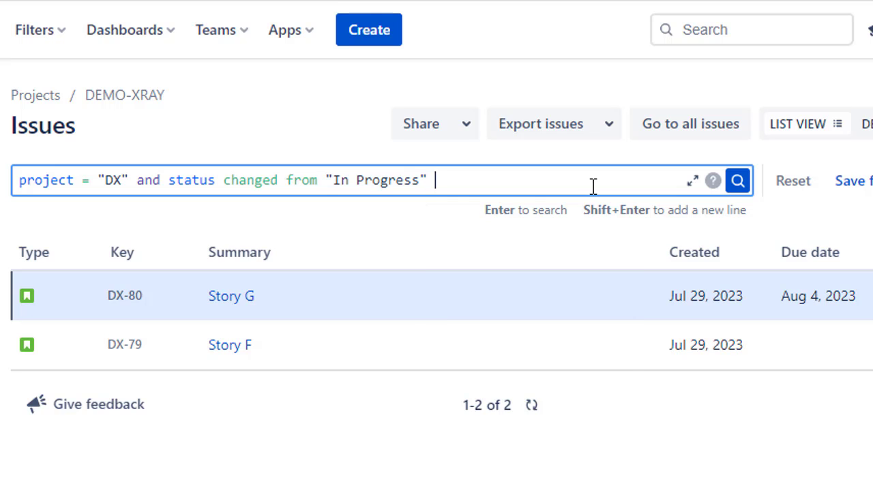
pyautogui.write('o "Done" af')
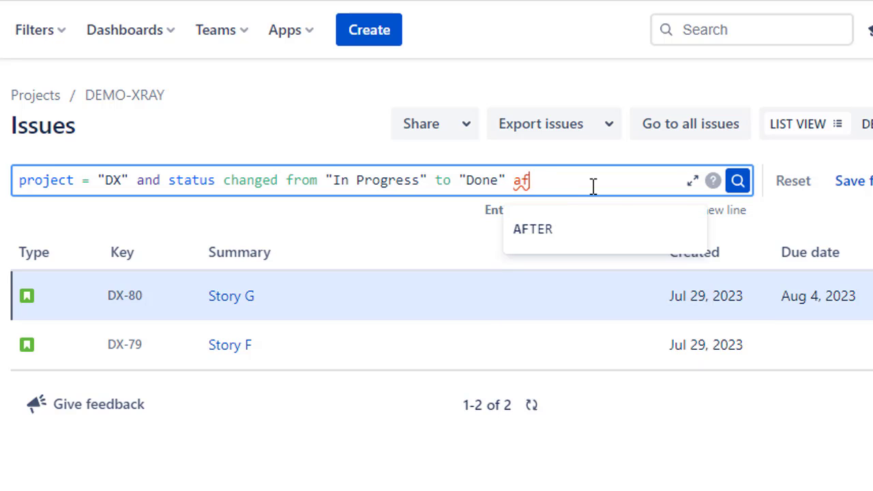
pyautogui.write('ter st')
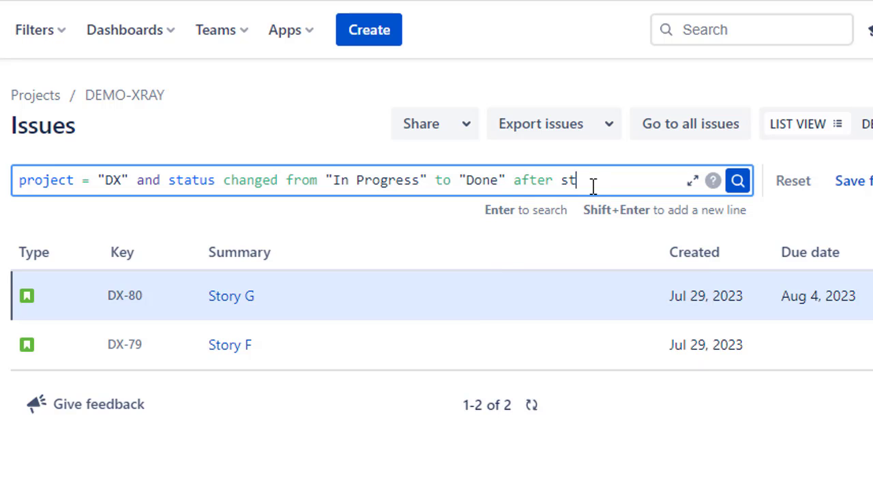
pyautogui.write('art0fWee')
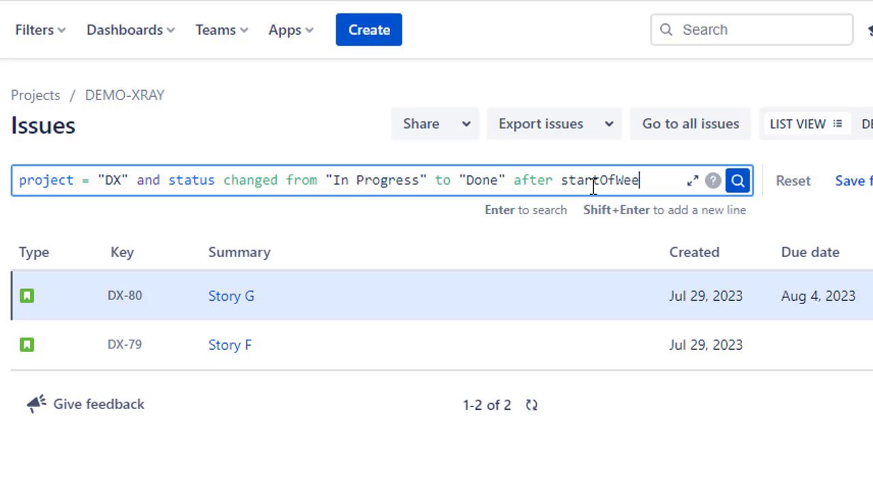
pyautogui.write('k(-1w)')
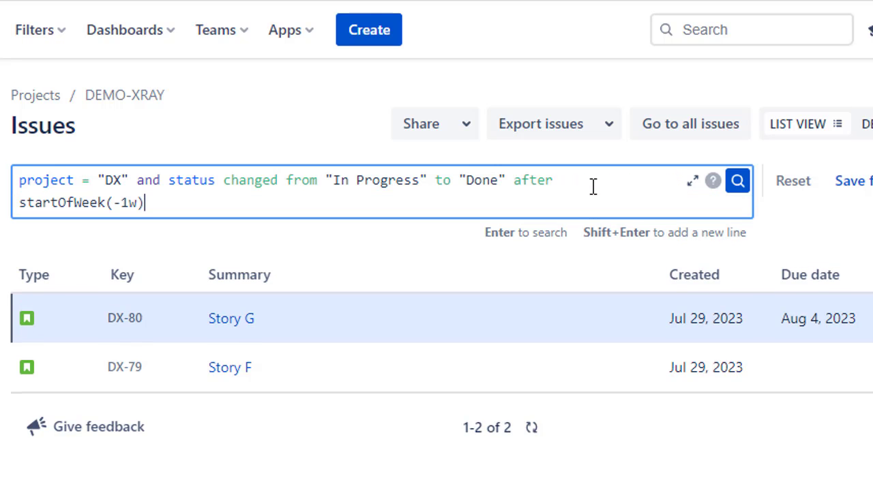
pyautogui.press('Return')
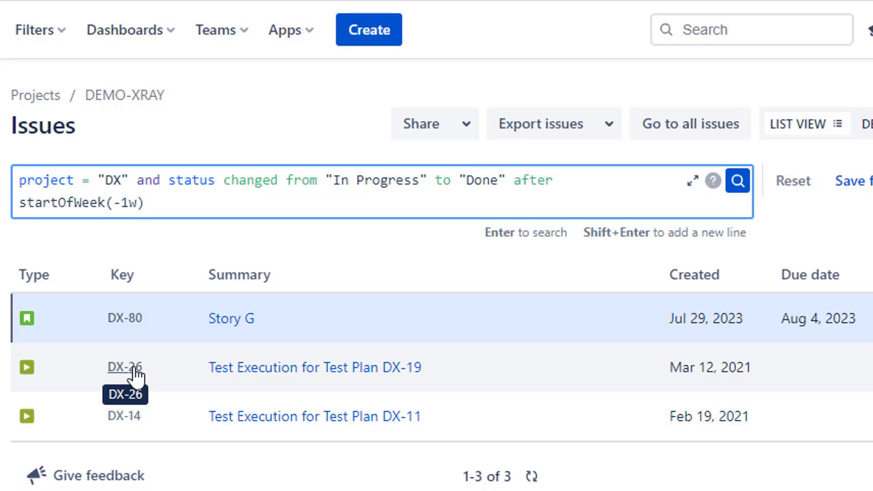
# Open issue DX-26, examine the status change in its activity history and return to the search results.
pyautogui.click(136, 375)
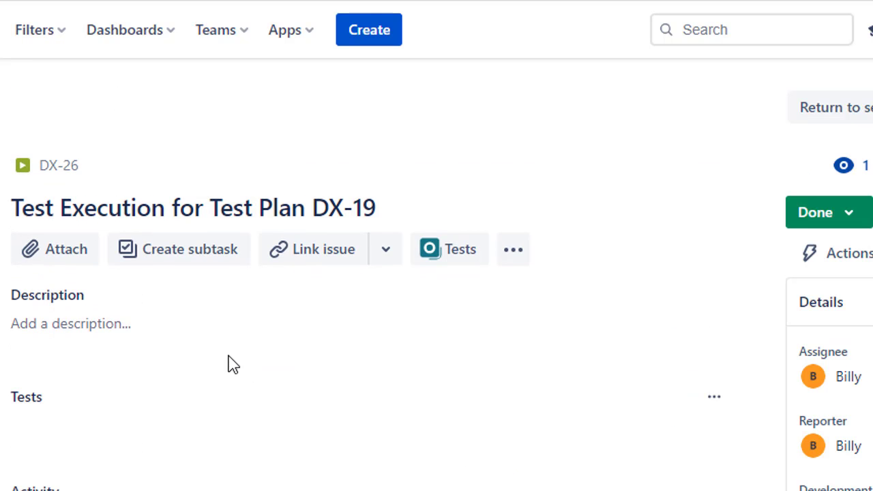
pyautogui.scroll(-5, 224, 409)
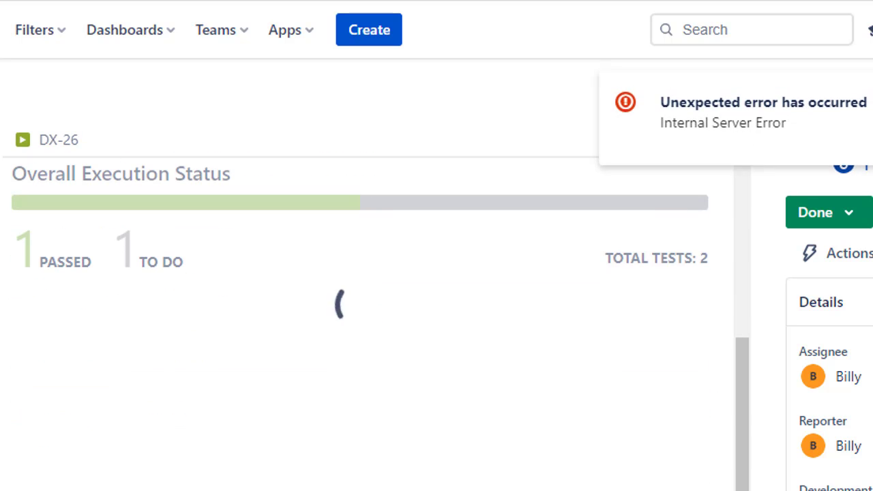
pyautogui.scroll(-3, 368, 321)
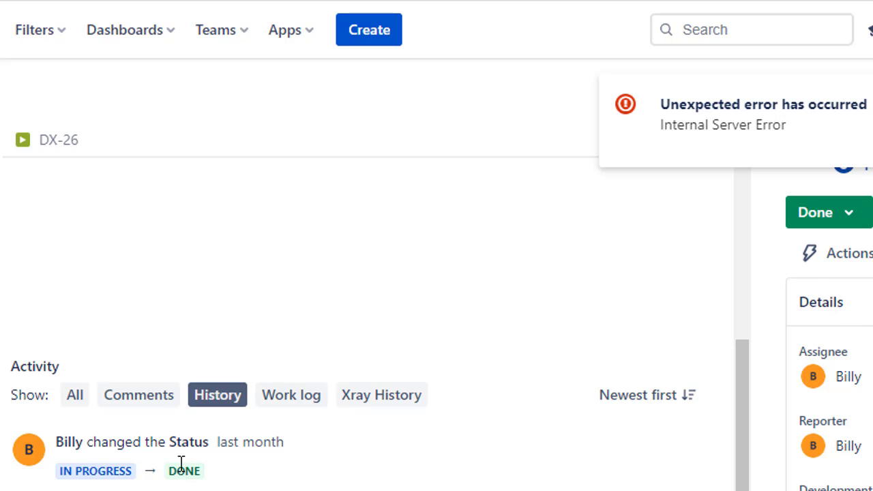
pyautogui.hotkey('alt', 'Left')
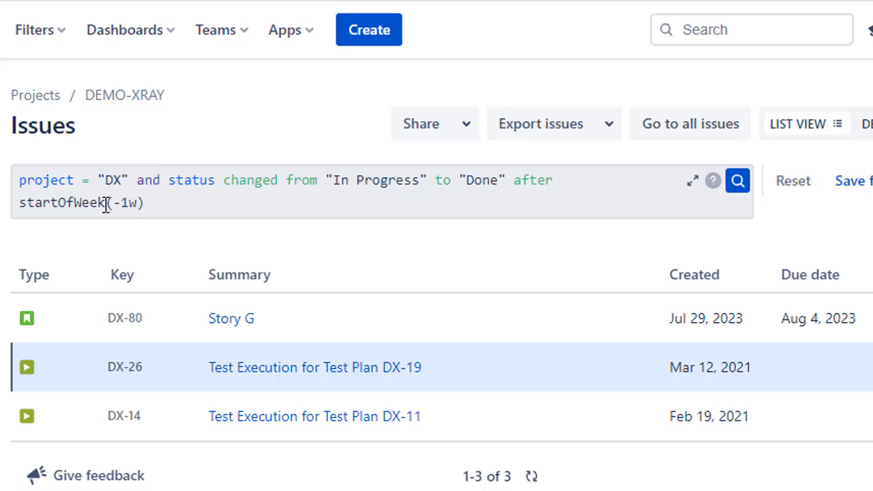
pyautogui.moveTo(113, 203); pyautogui.dragTo(137, 201)
pyautogui.click(172, 203)
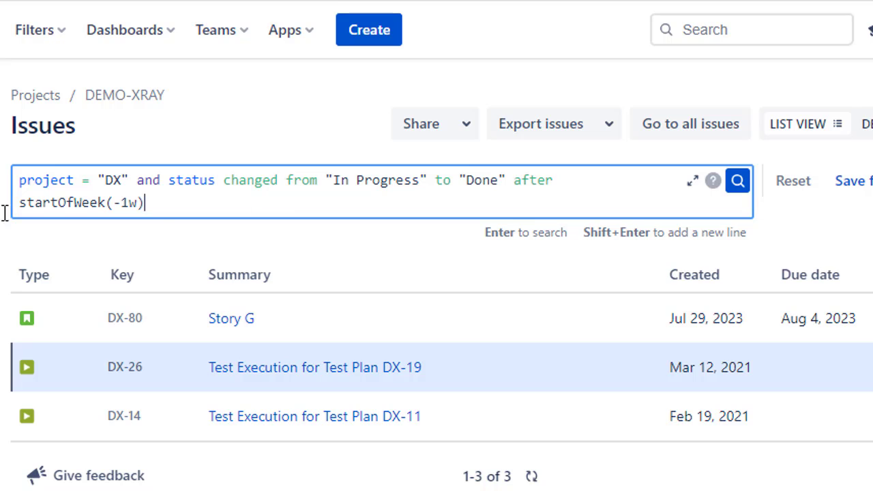
pyautogui.hotkey('shift', 'Home')
pyautogui.hotkey('ctrl', 'v')
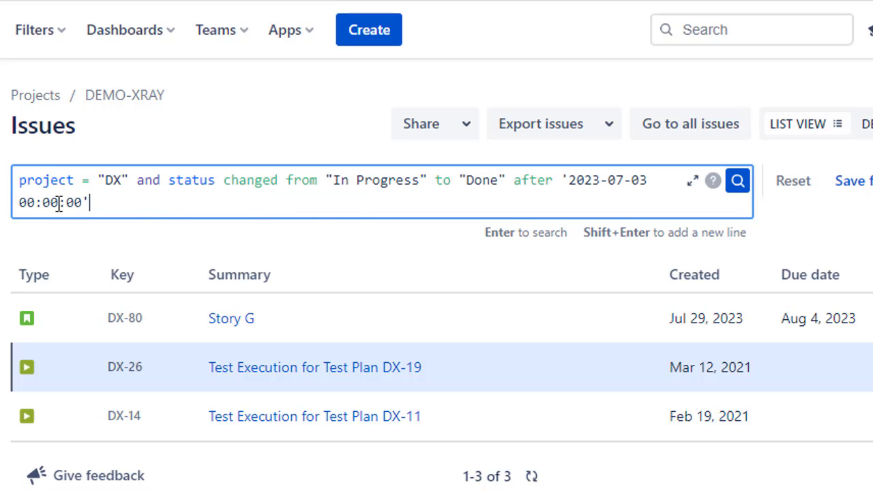
pyautogui.moveTo(80, 202); pyautogui.dragTo(21, 209)
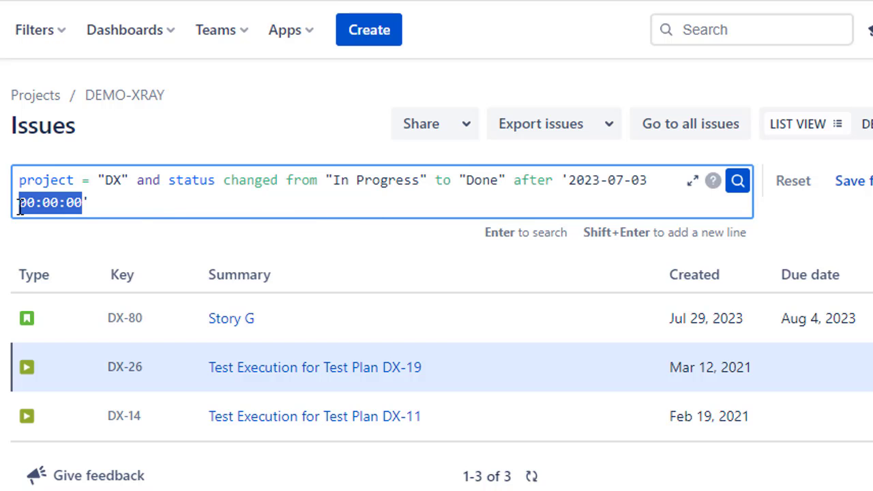
pyautogui.press('Right')
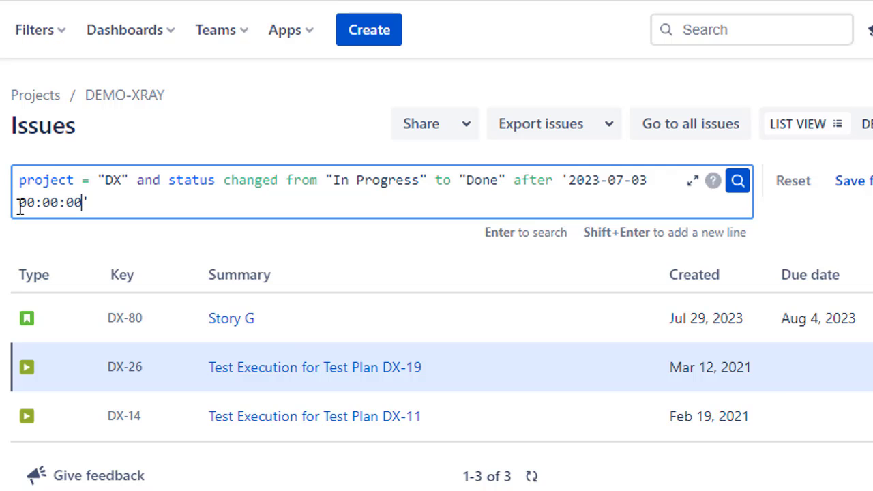
pyautogui.press('Right')
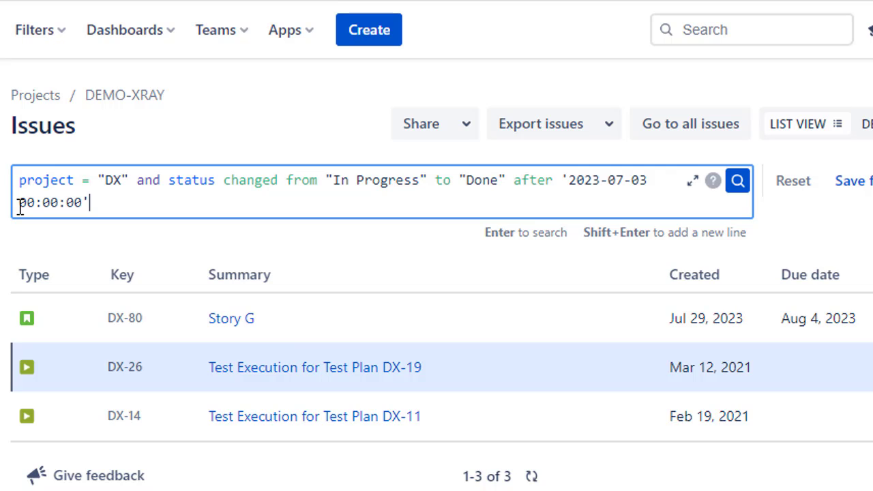